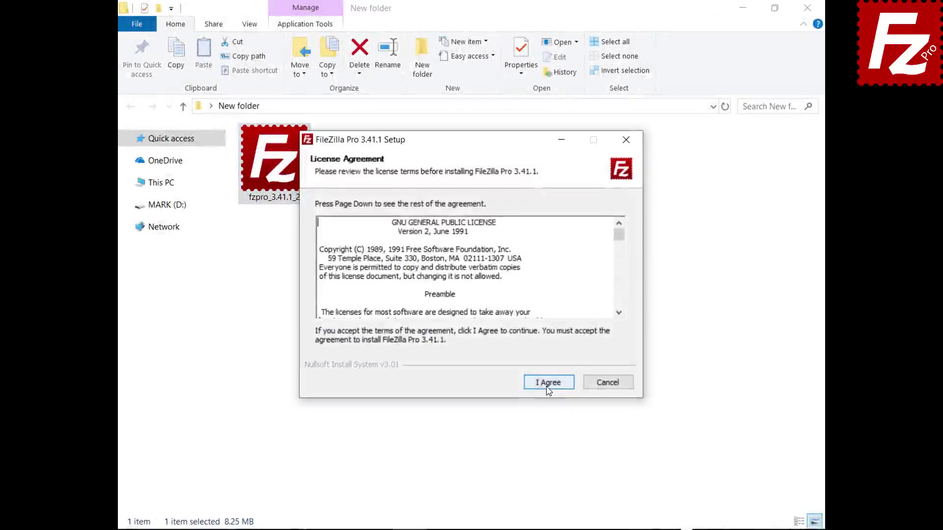
Step: Install FileZilla Pro 3.41.1 to C:\Program Files\FileZilla Pro with the default options
left_click(547, 383)
left_click(548, 387)
left_click(548, 388)
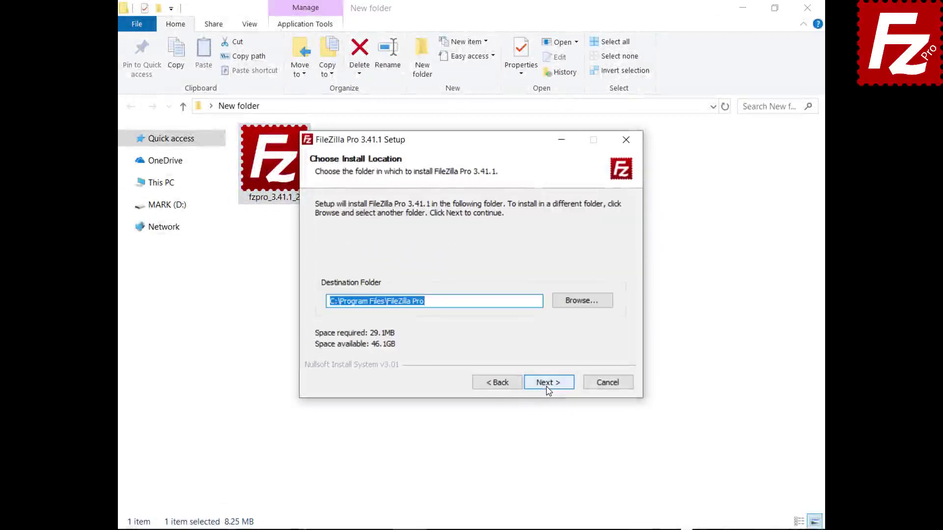
left_click(548, 388)
left_click(548, 388)
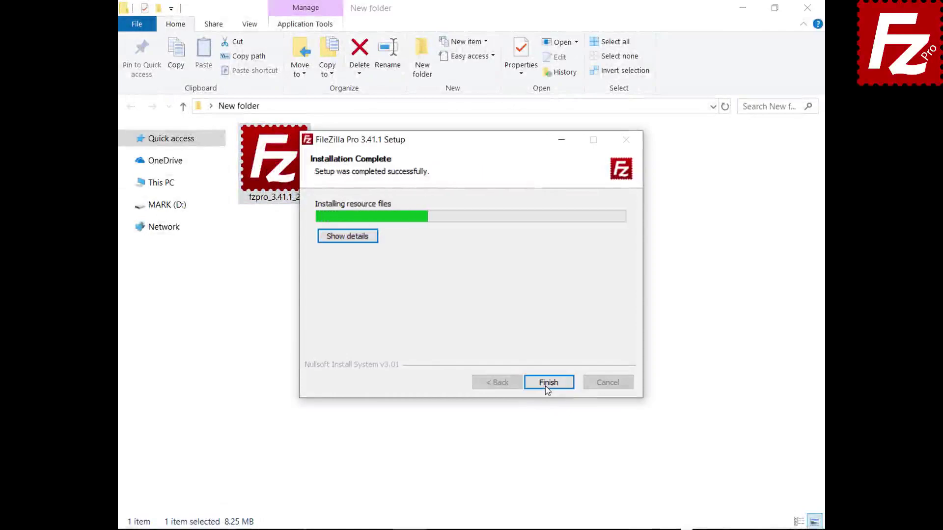
left_click(549, 388)
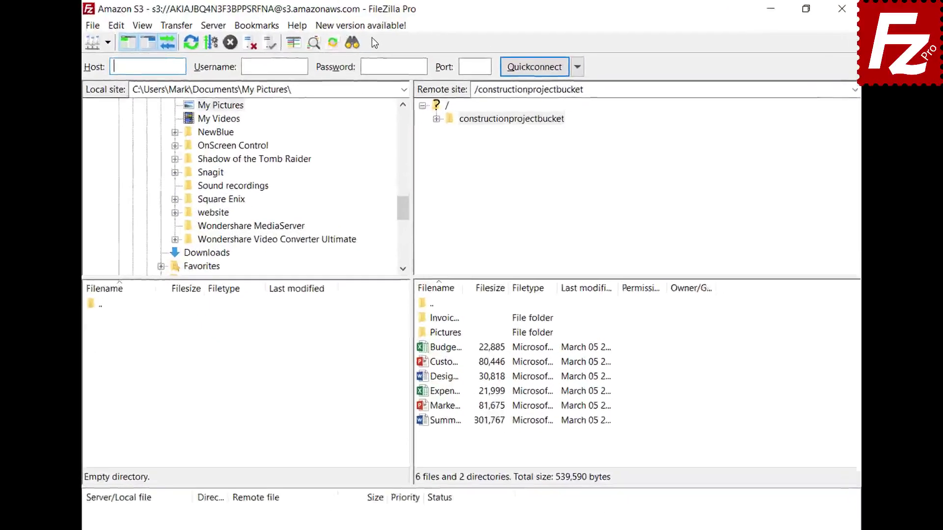
Step: Request the 3.41.2 update, relaunch FileZilla Pro and check for updates from Help
left_click(365, 29)
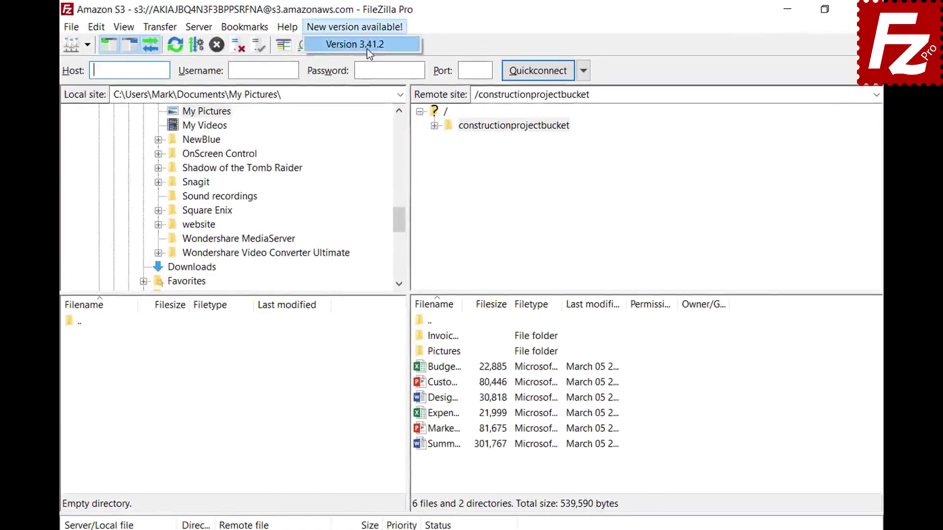
left_click(367, 49)
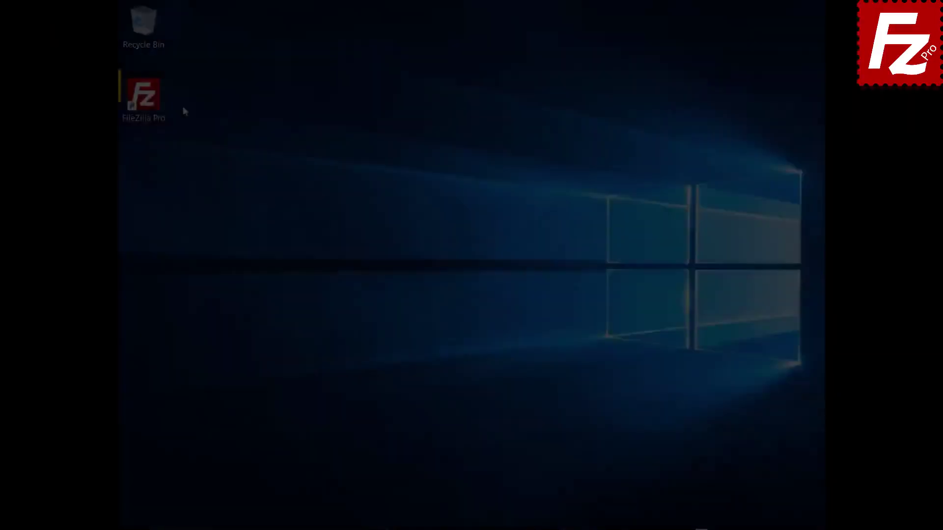
double_click(147, 101)
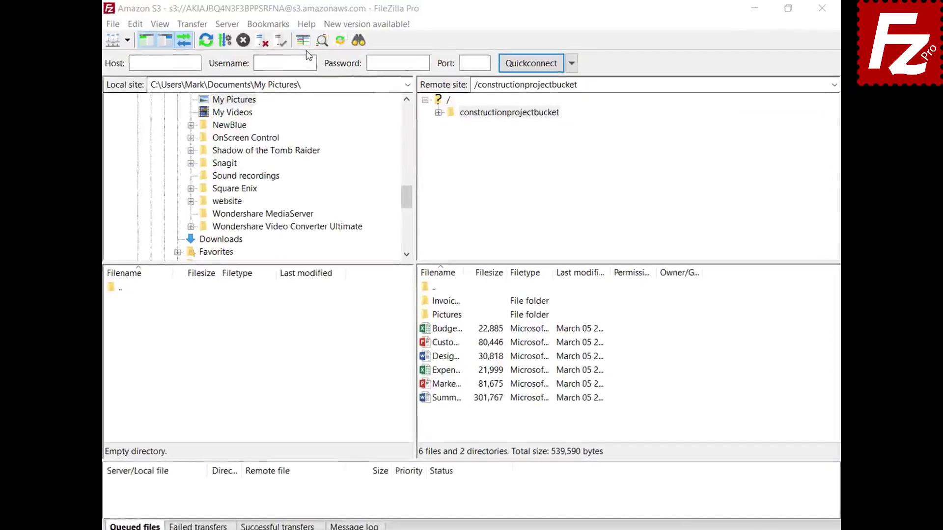
left_click(307, 24)
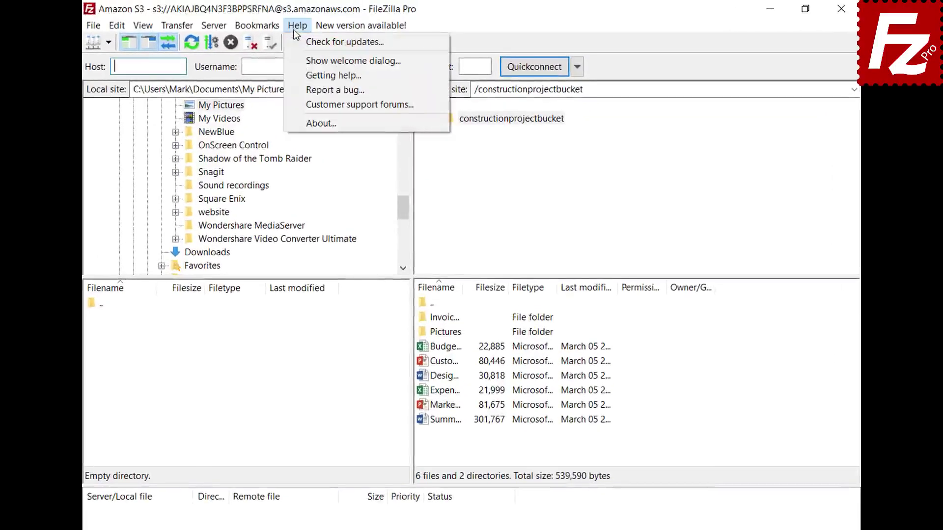
left_click(297, 44)
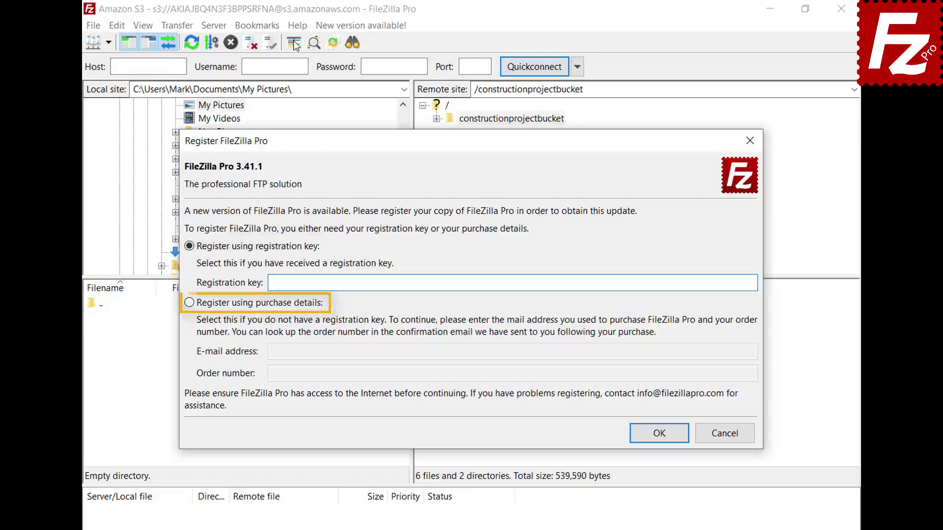
Step: Register using purchase details, pasting the purchase e-mail and order number, and submit
left_click(189, 303)
left_click(720, 352)
key("ctrl+v")
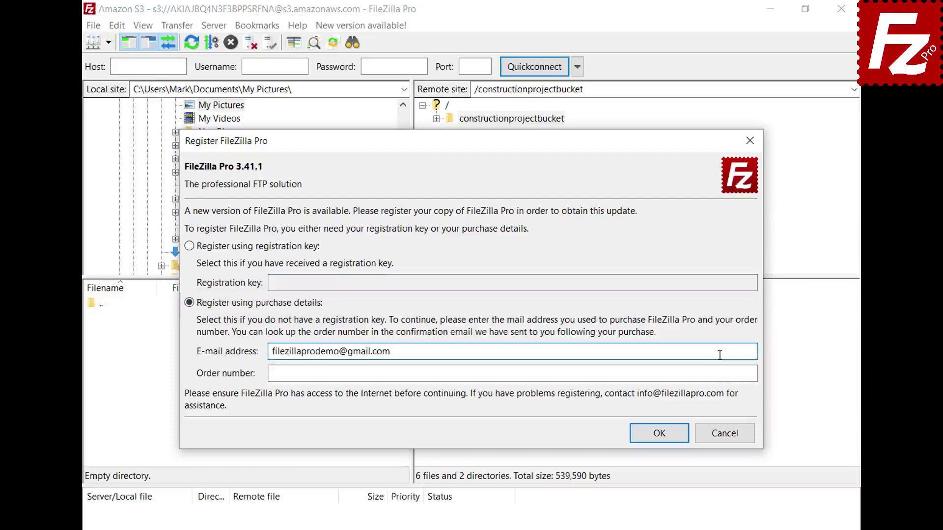
left_click(722, 372)
key("ctrl+v")
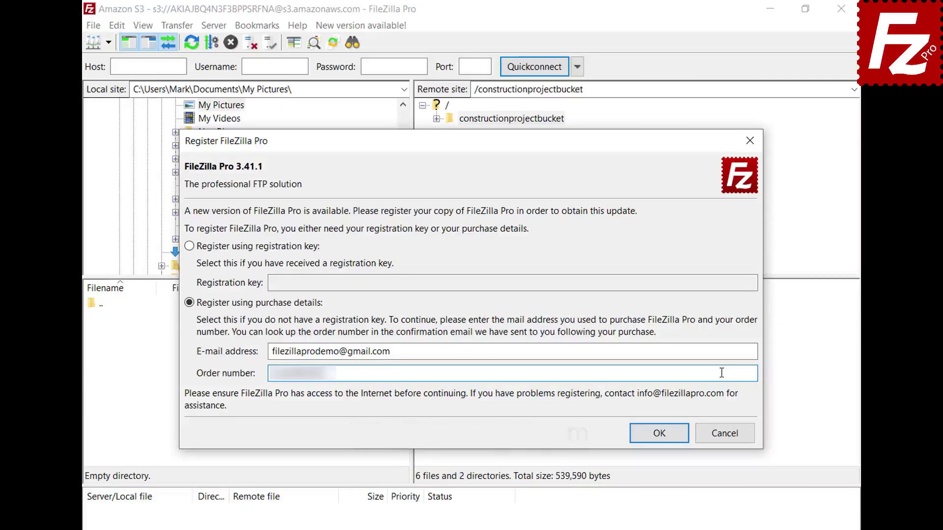
left_click(664, 433)
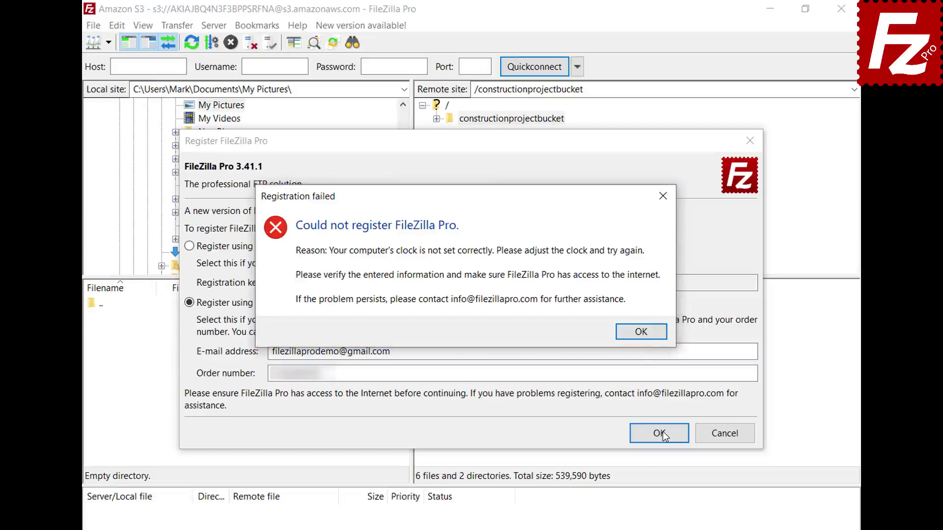
Step: Dismiss the error, enable Set time automatically in Windows date settings, and retry registration
left_click(643, 334)
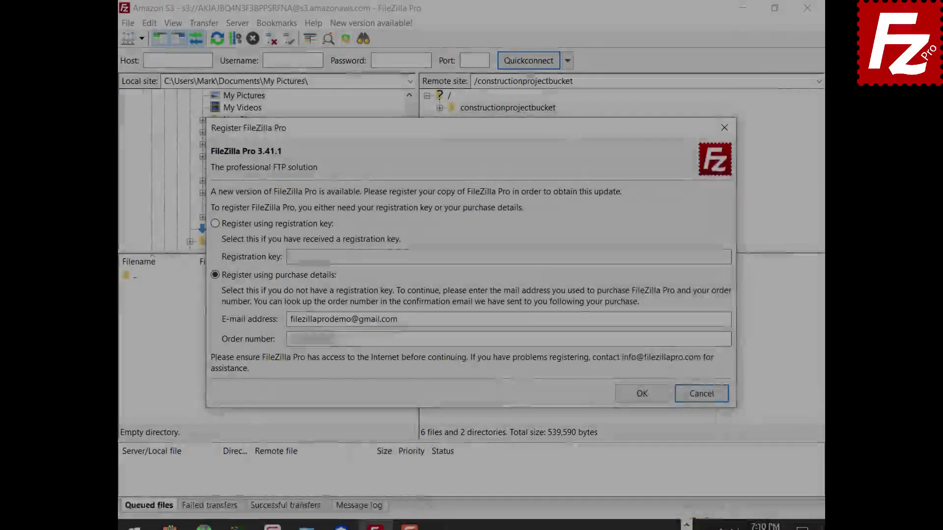
right_click(742, 518)
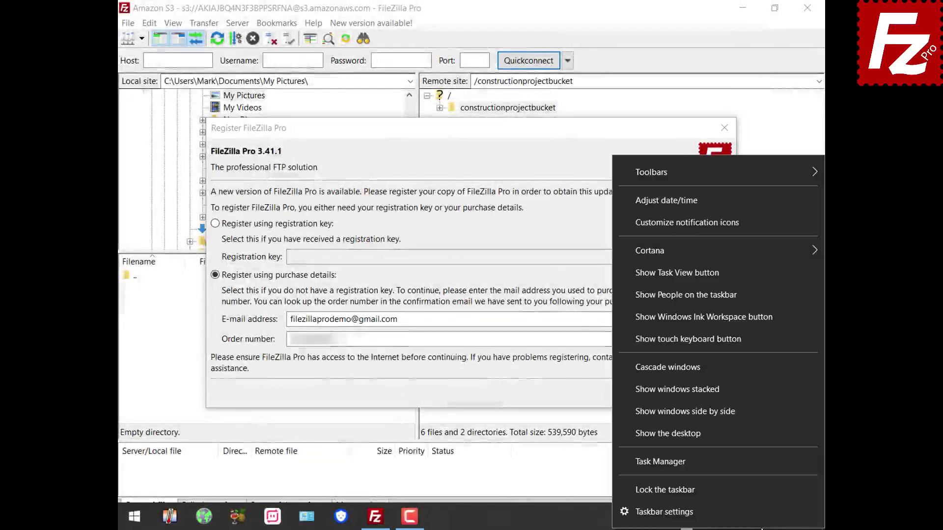
left_click(756, 204)
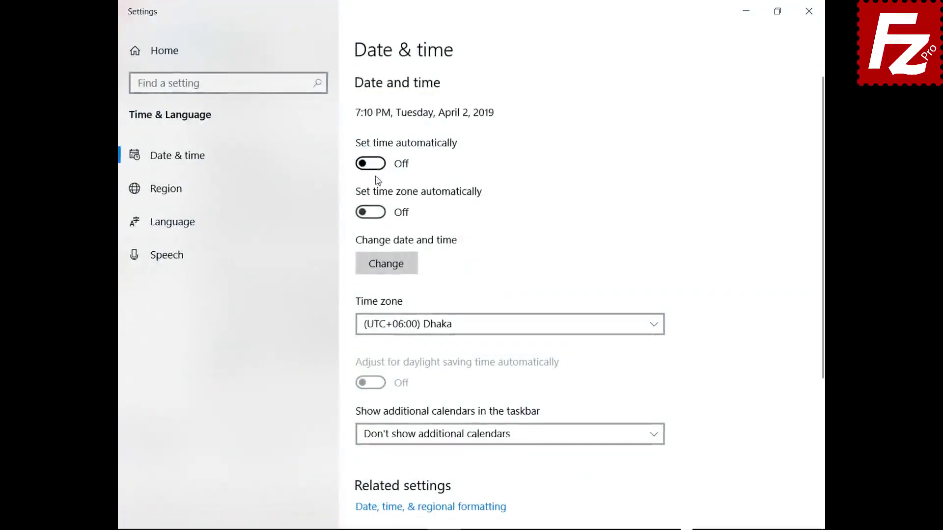
left_click(378, 164)
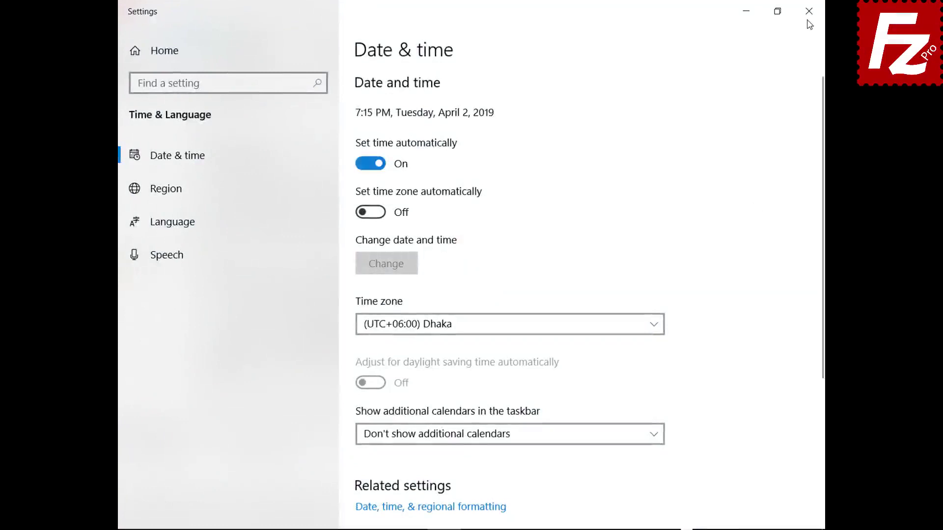
left_click(809, 10)
left_click(644, 396)
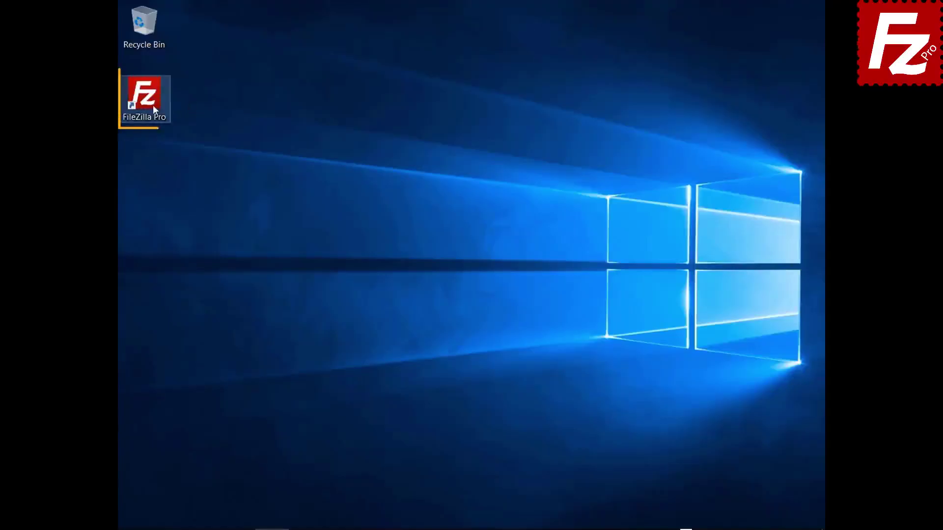
Step: Relaunch FileZilla Pro from its desktop icon
double_click(152, 105)
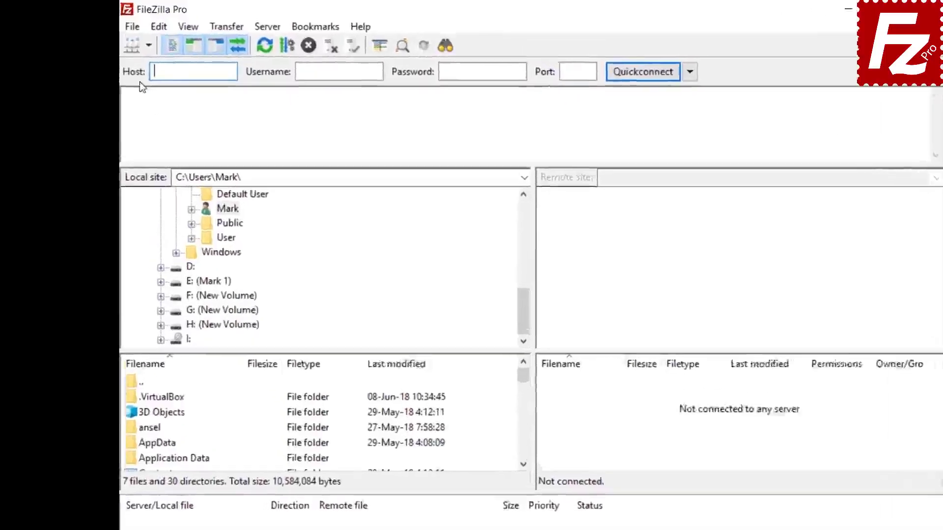
Step: Create a new Site Manager entry named 'S3 Connection'
left_click(130, 24)
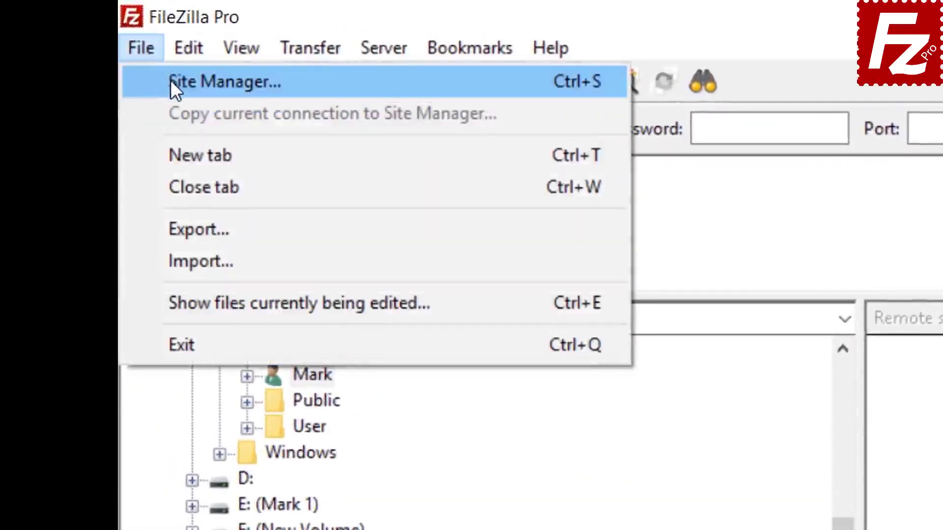
left_click(173, 82)
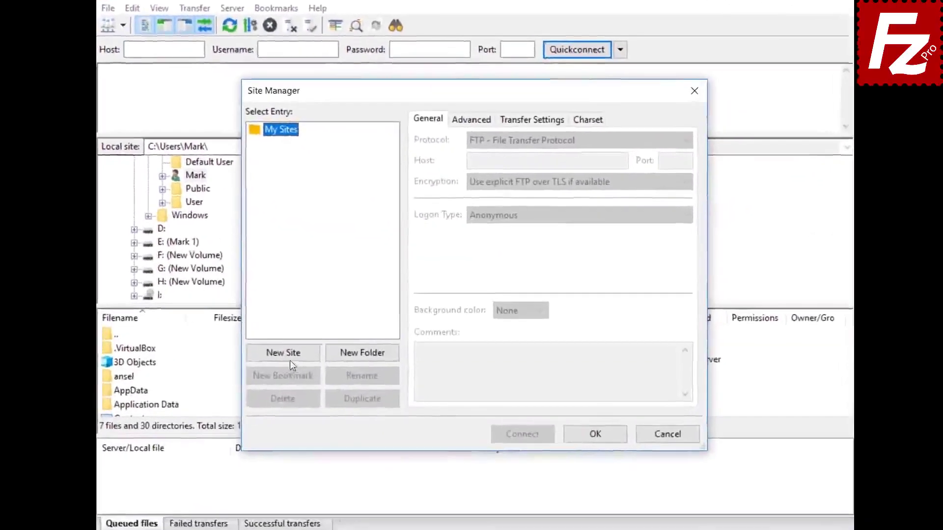
left_click(307, 346)
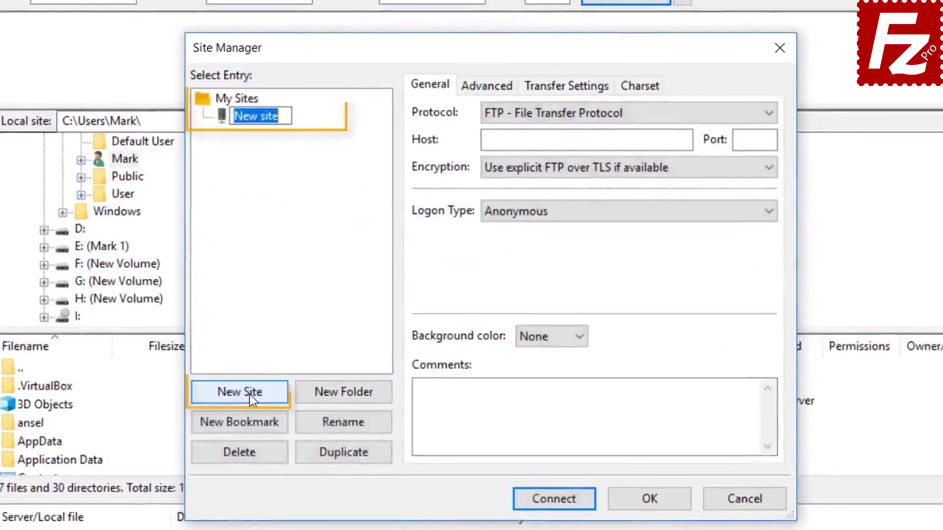
type("S3 Connection")
Step: Set the site's protocol to Amazon S3 with Normal logon type
left_click(609, 114)
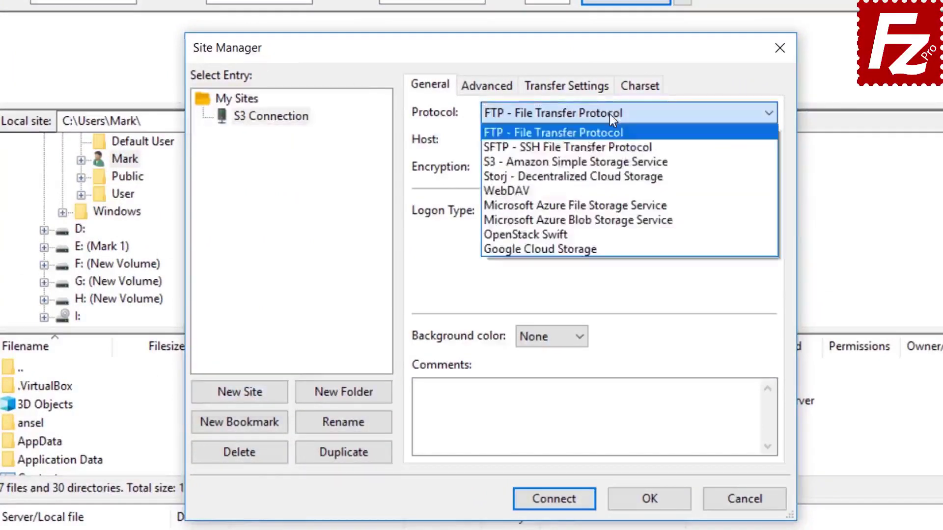
left_click(611, 162)
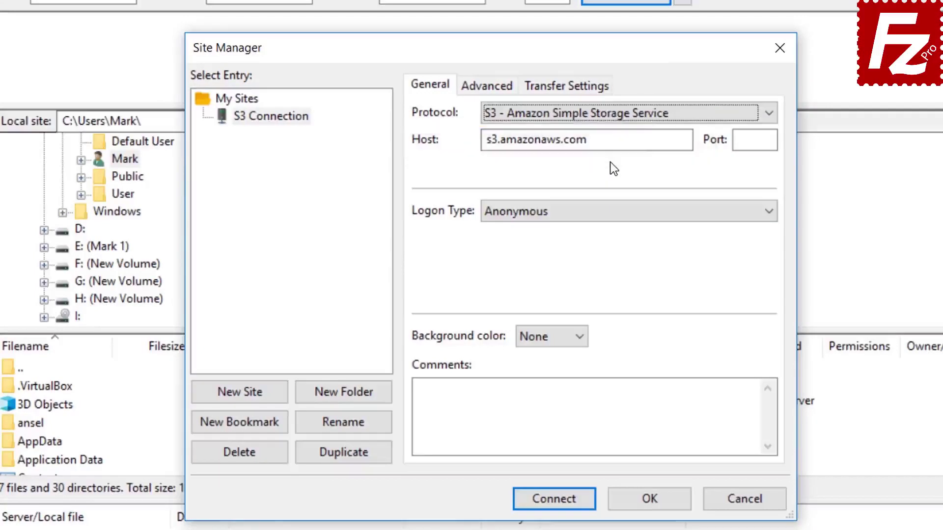
left_click(604, 213)
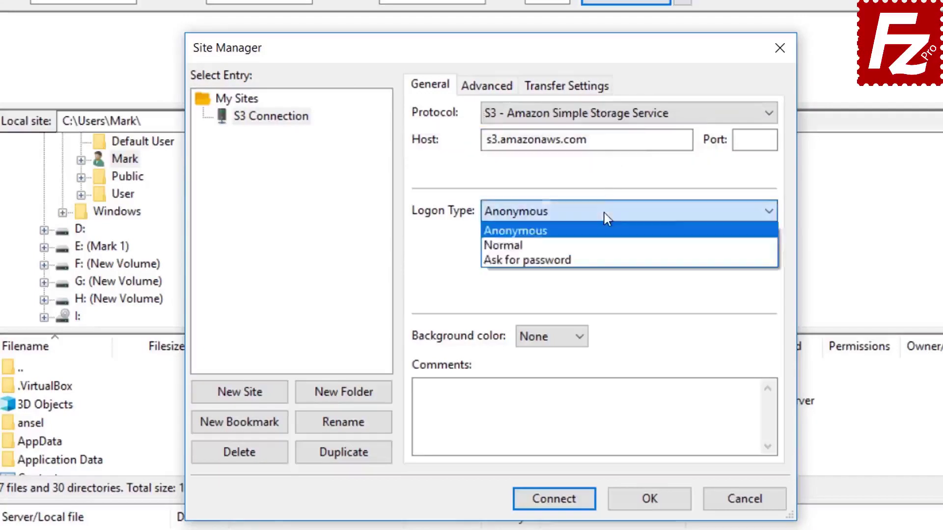
left_click(605, 245)
Step: Paste the access key ID and secret access key, then connect to the site
left_click(604, 243)
key("ctrl+v")
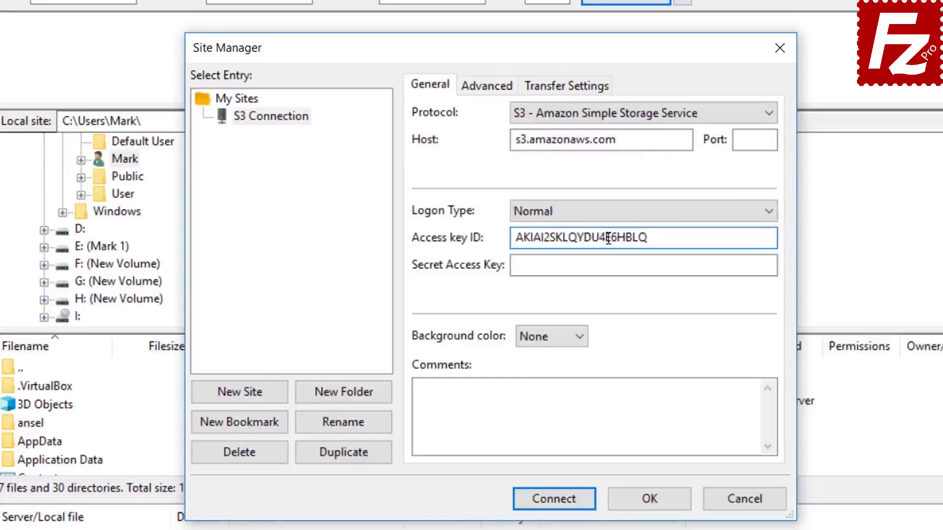
left_click(611, 265)
key("ctrl+v")
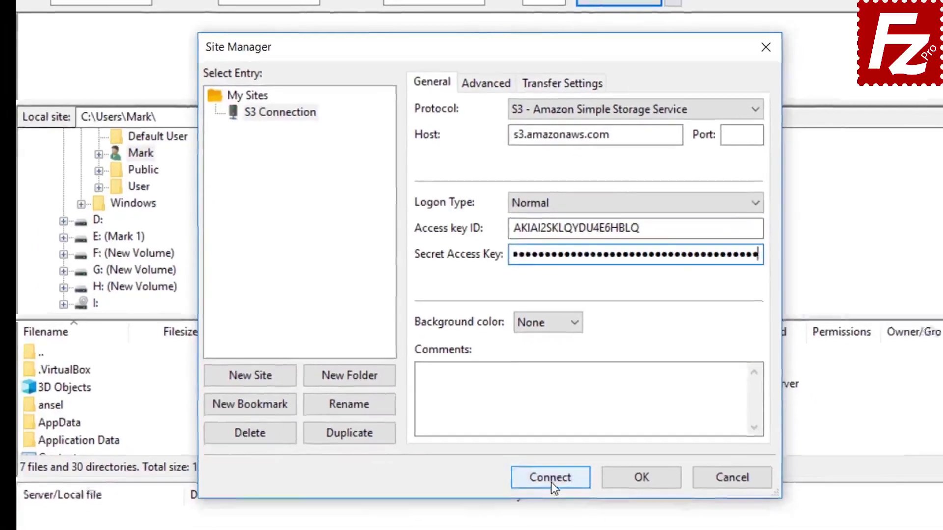
left_click(551, 478)
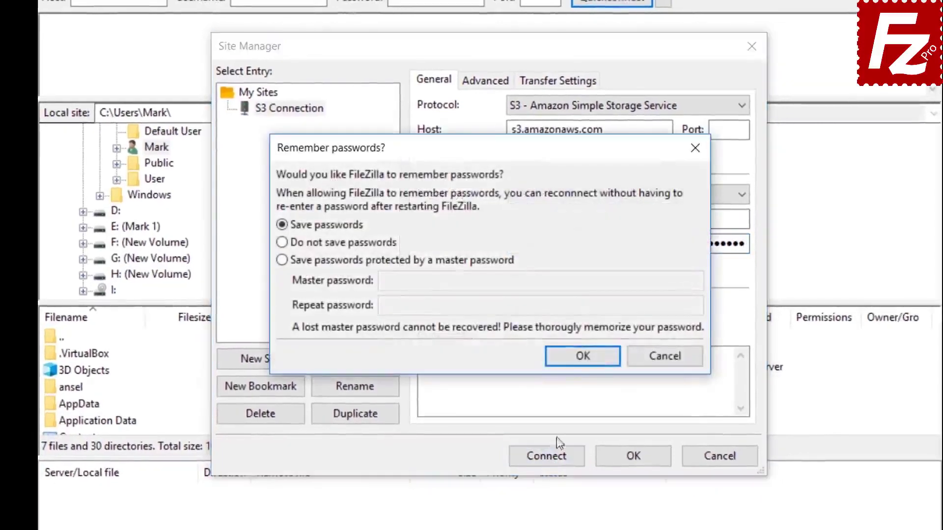
Step: Keep Save passwords and confirm the Remember passwords prompt
left_click(583, 356)
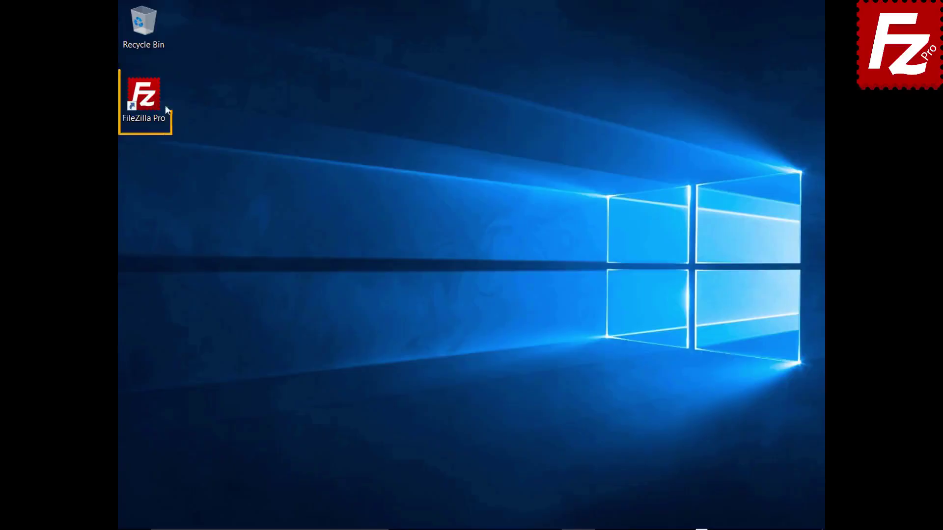
Step: Launch FileZilla Pro and show the Transfers > S3: Providers settings page
double_click(150, 102)
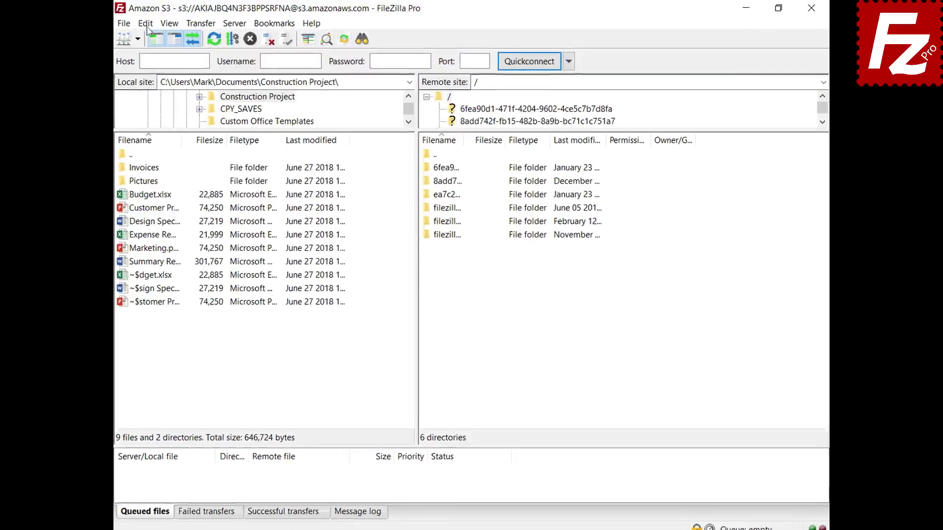
left_click(145, 24)
left_click(151, 68)
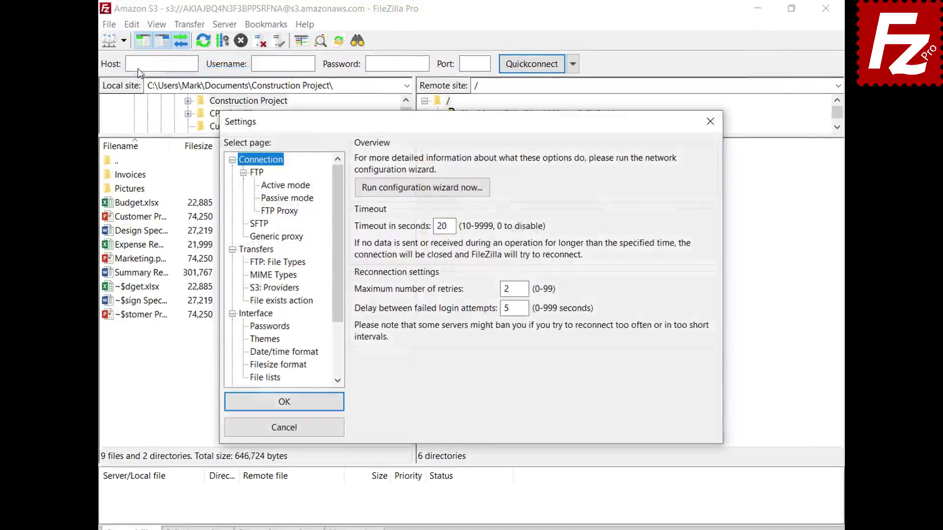
left_click(256, 288)
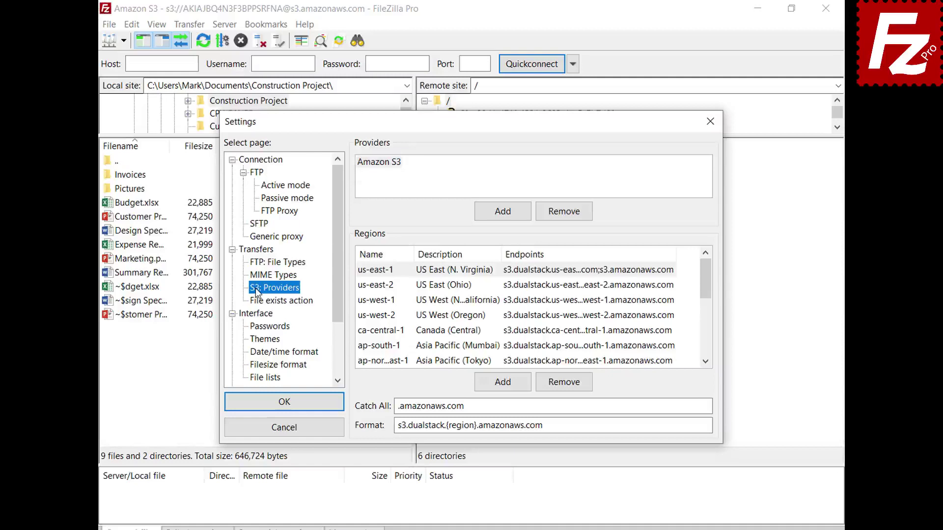
Step: Add a new S3 provider named DigitalOcean
left_click(502, 211)
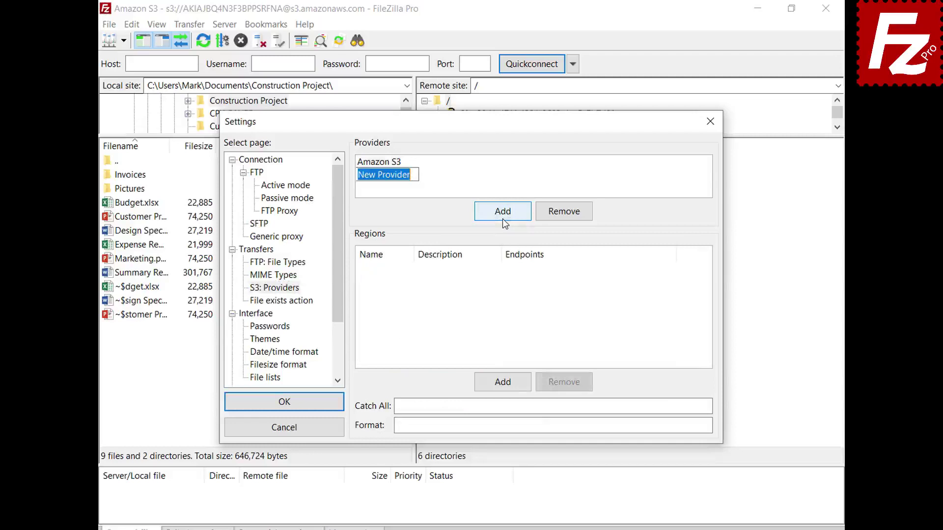
type("Digital")
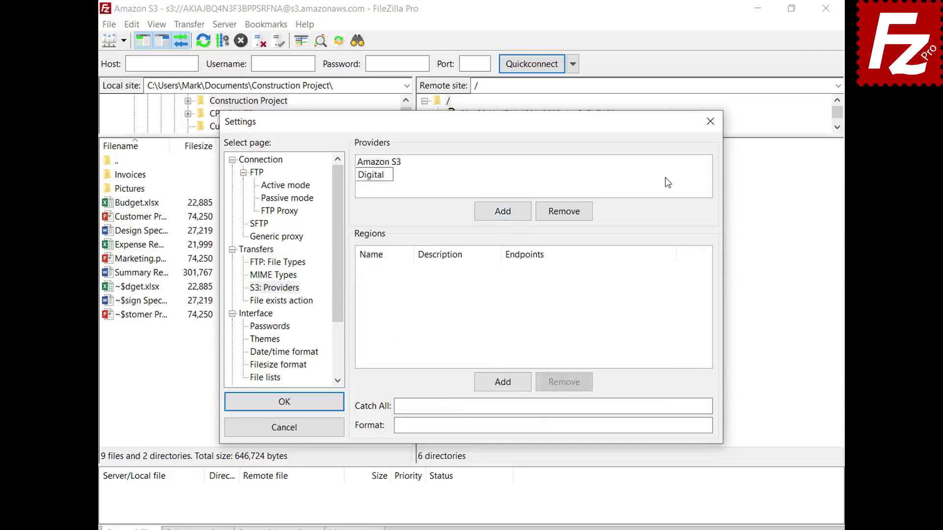
type("Ocean")
key("Return")
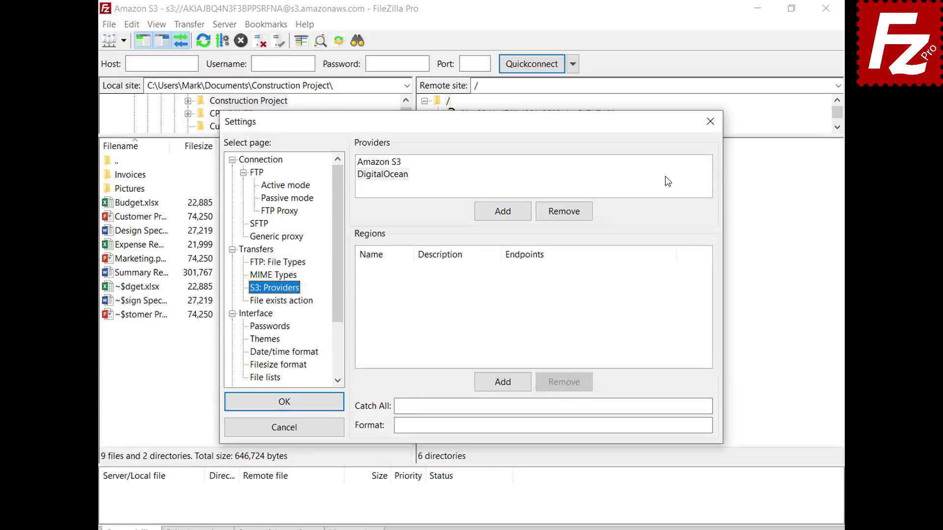
key("Tab")
Step: Add regions nyc3 'New York 3' and sgp1 'Singapore 1' with their endpoints
left_click(508, 386)
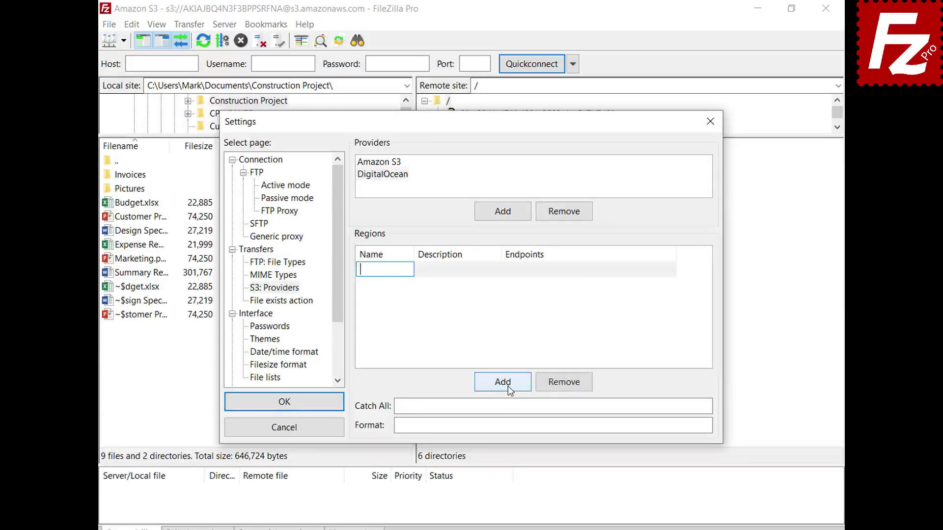
type("nyc3")
left_click(497, 270)
type("New York 3")
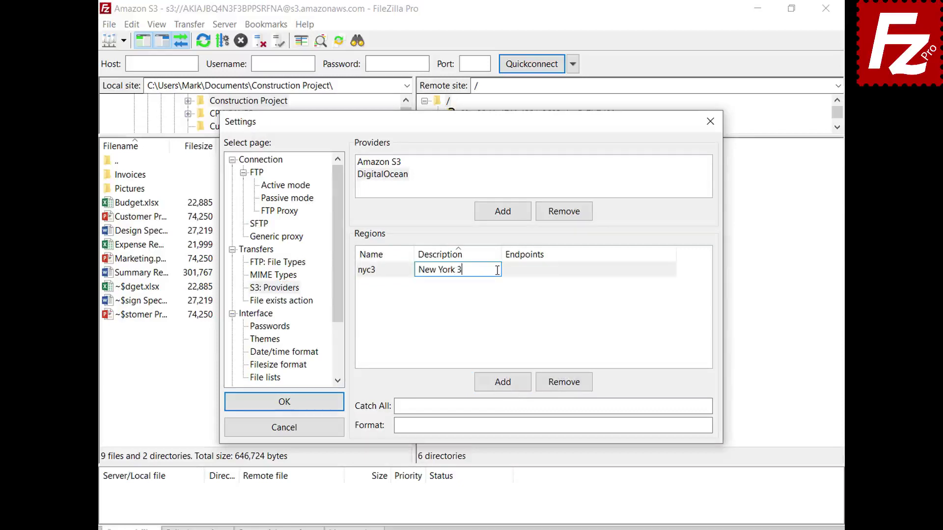
left_click(673, 270)
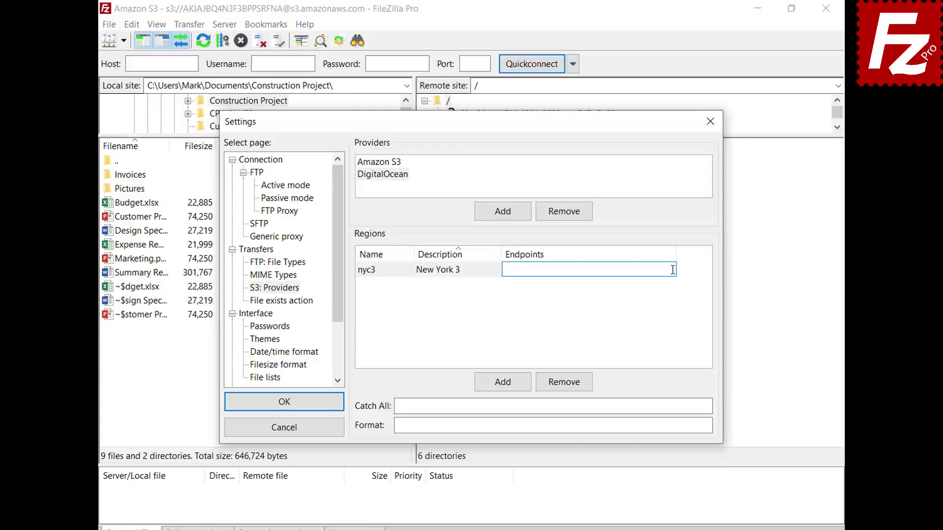
type("nyc3.digitaloceanspaces.com")
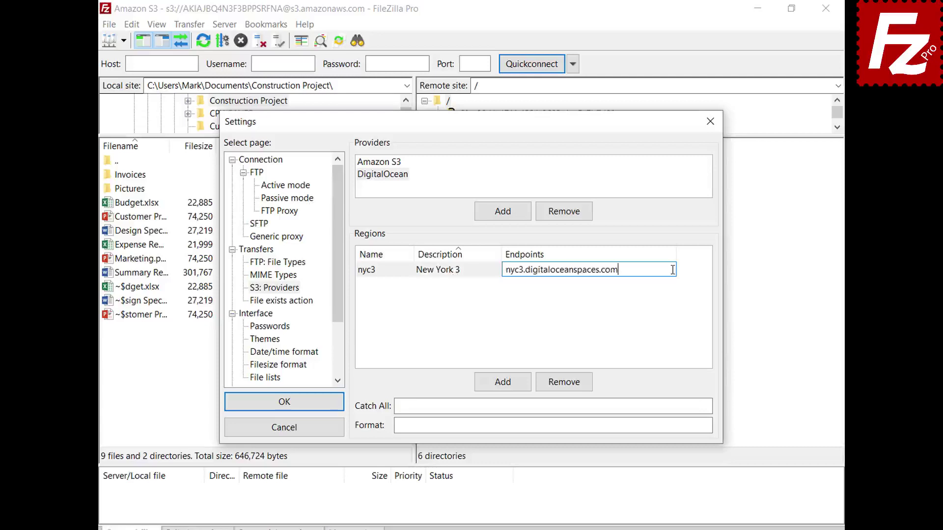
key("Return")
left_click(504, 388)
type("sgp1")
left_click(496, 270)
type("Singapore 1")
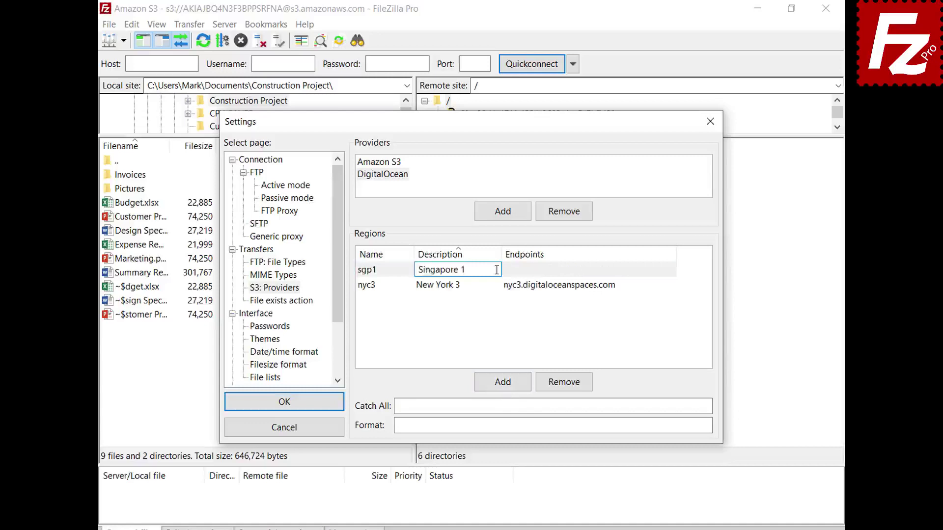
key("Return")
left_click(669, 283)
type("sgp1.digitaloceanspaces.com")
key("Return")
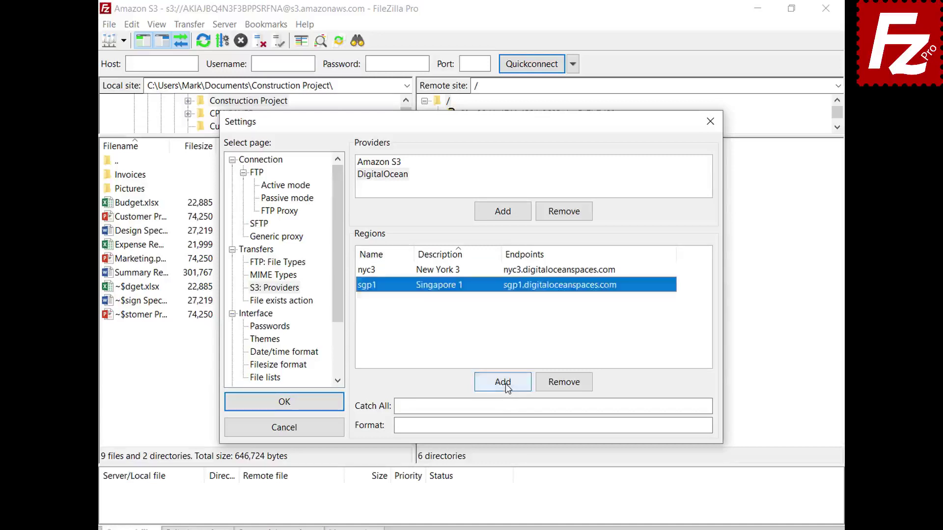
Step: Add regions ams3 'Amsterdam 3' and sfo2 'San Francisco 2' (sfo2.digitaloceanspaces.com) with endpoints
left_click(502, 382)
type("ams3")
left_click(486, 270)
type("Amsterdam 3")
left_click(670, 270)
type("ams3.digitaloceanspaces.com")
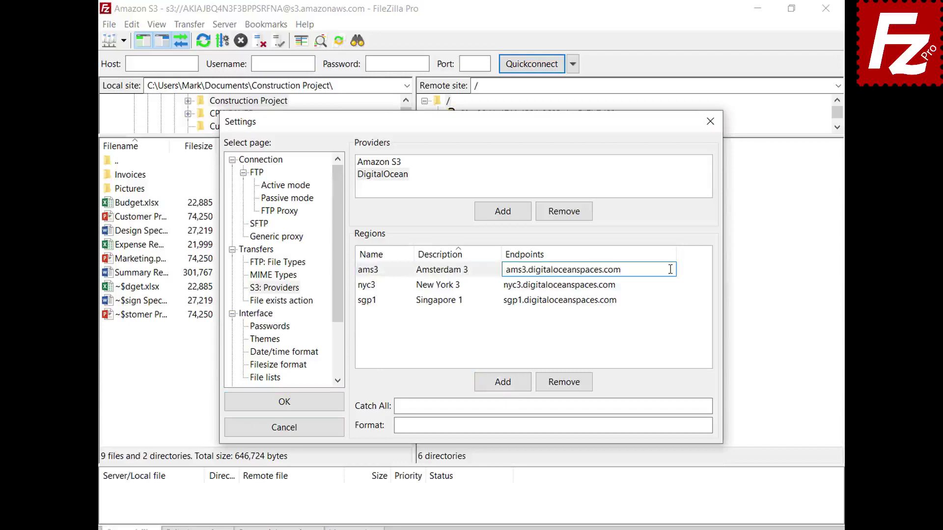
left_click(502, 383)
type("sfo2")
left_click(496, 269)
type("San Francisco 2")
key("Return")
left_click(606, 300)
type("sfo2.digitaloceanspaces.com")
key("Return")
Step: Set catch-all domain .digitaloceanspaces.com and the bucket-and-region address format, then save
left_click(685, 406)
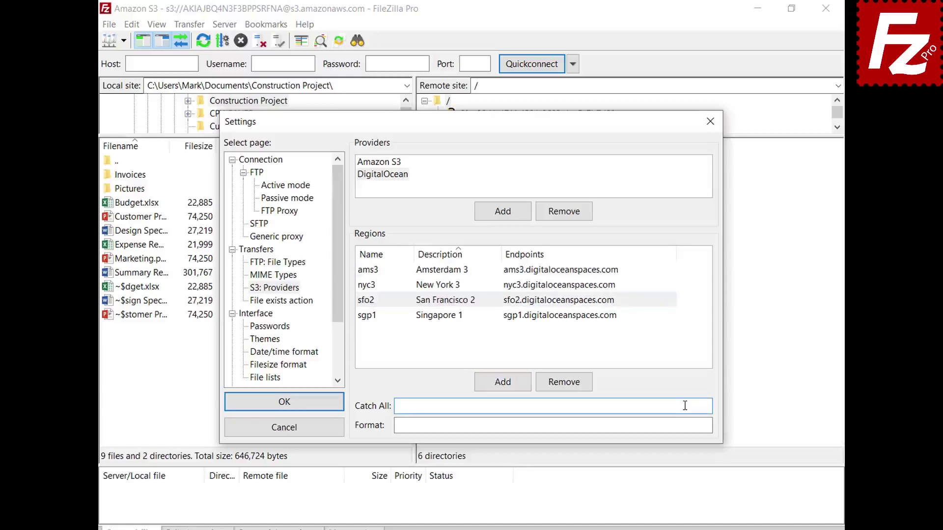
type(".digitaloceanspaces.com")
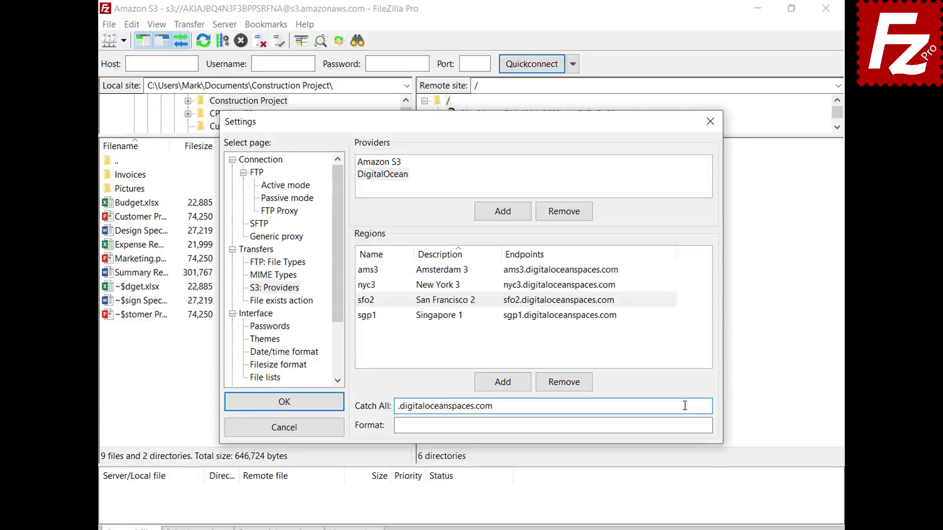
left_click(688, 426)
type("{BUCKET}.{REGION}.digitaloceanspaces.com")
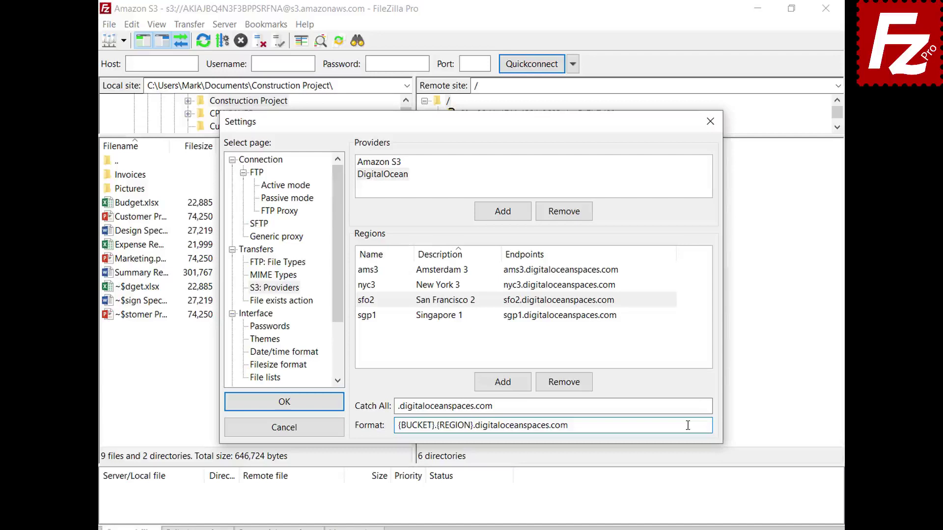
left_click(281, 403)
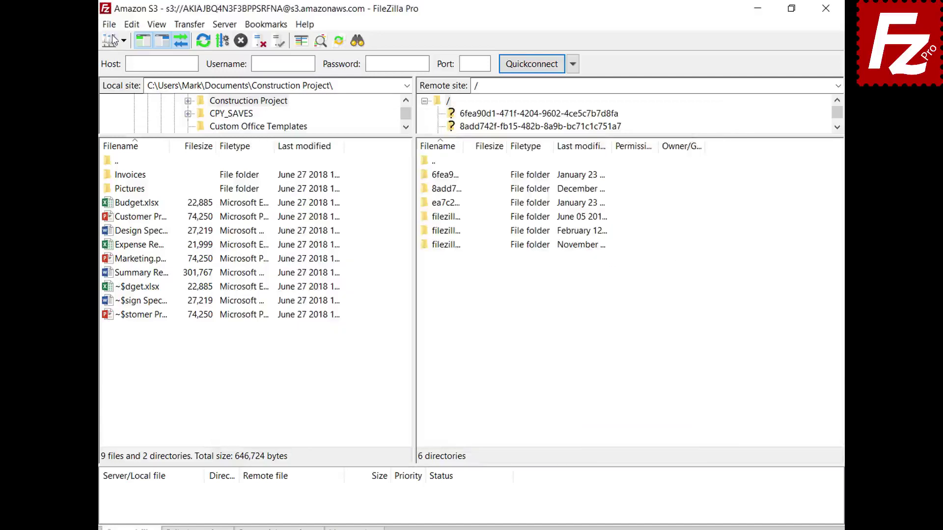
Step: Create a new site entry in the Site Manager
left_click(112, 28)
left_click(113, 44)
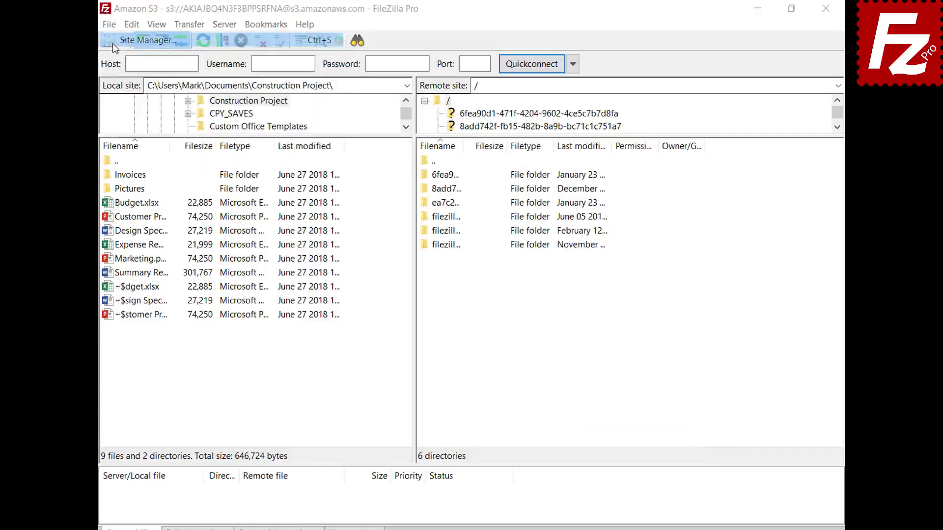
left_click(298, 364)
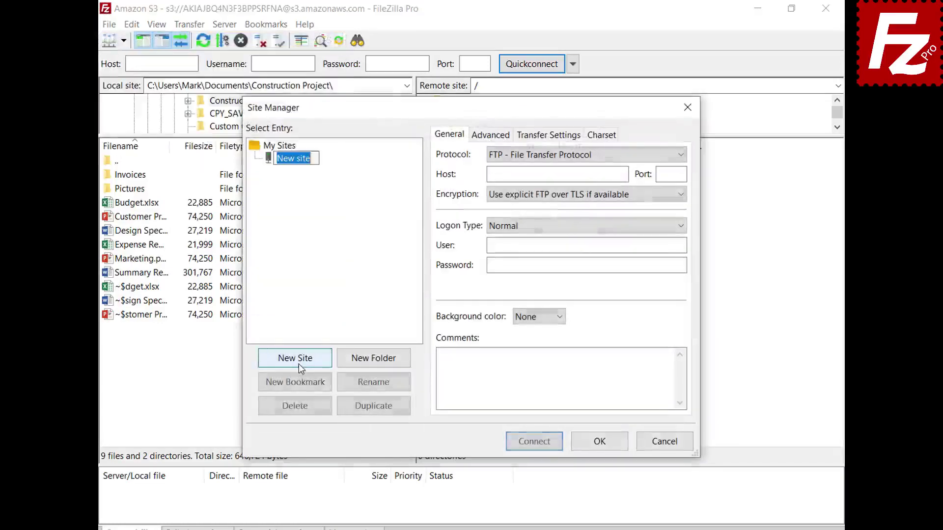
Step: Name the site 'Digital Ocean' and set its protocol to Amazon S3
type("Digital Ocean")
key("Return")
left_click(558, 157)
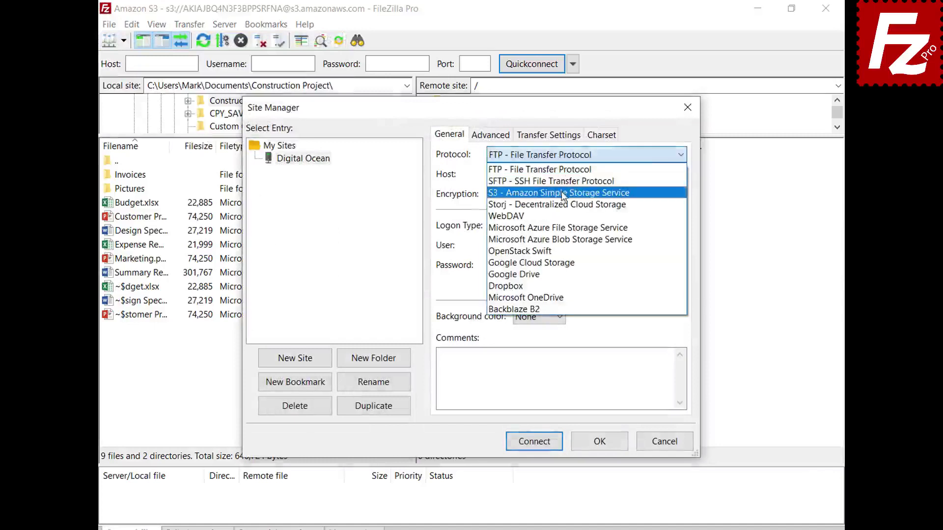
left_click(563, 194)
Step: Set host sfo3.digitaloceanspaces.com, paste both access keys, and connect
double_click(623, 174)
key("BackSpace")
type("sfo3.digitaloceanspaces.com")
left_click(680, 246)
key("ctrl+v")
left_click(682, 267)
key("ctrl+v")
left_click(538, 447)
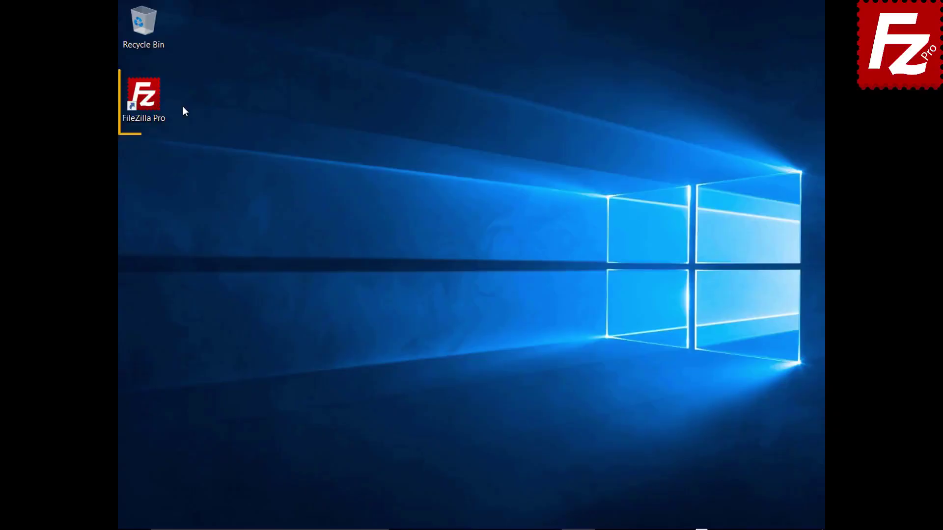
Step: Relaunch FileZilla Pro and connect to the saved Amazon S3 site
left_click(149, 102)
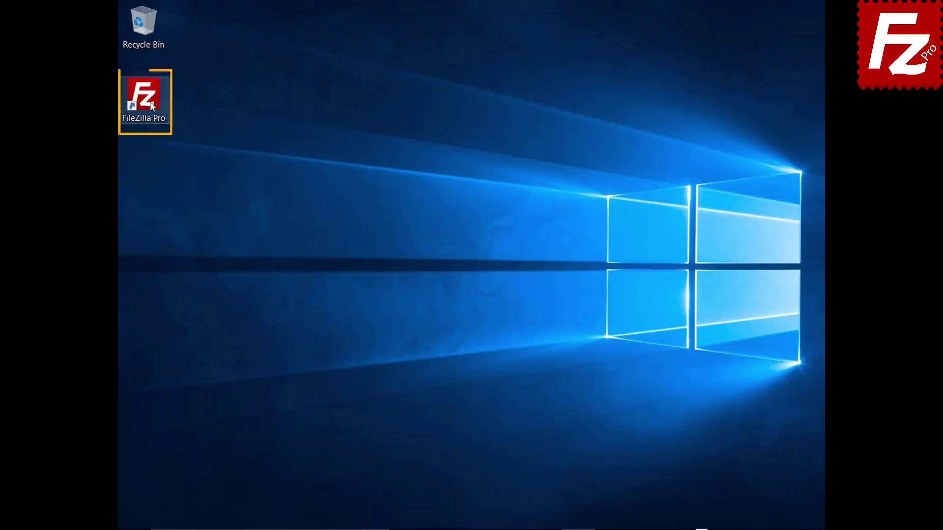
double_click(149, 101)
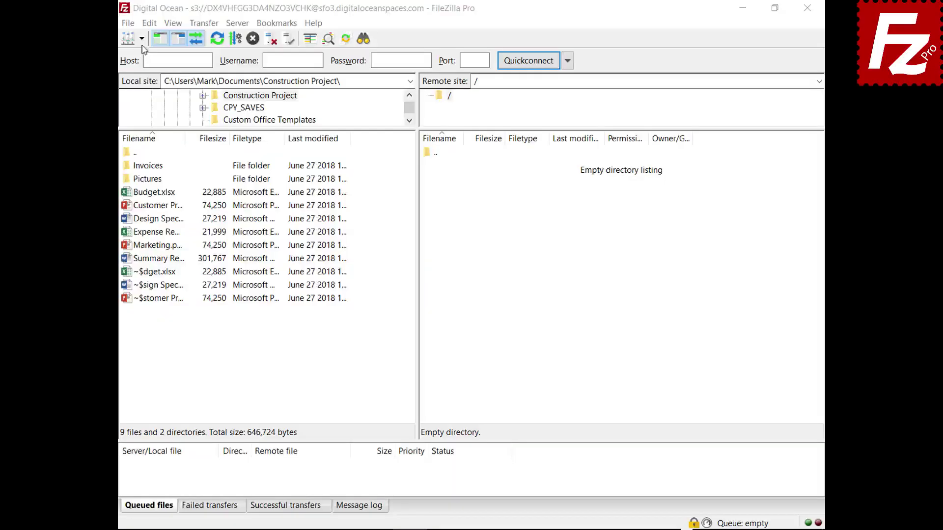
left_click(141, 39)
left_click(144, 57)
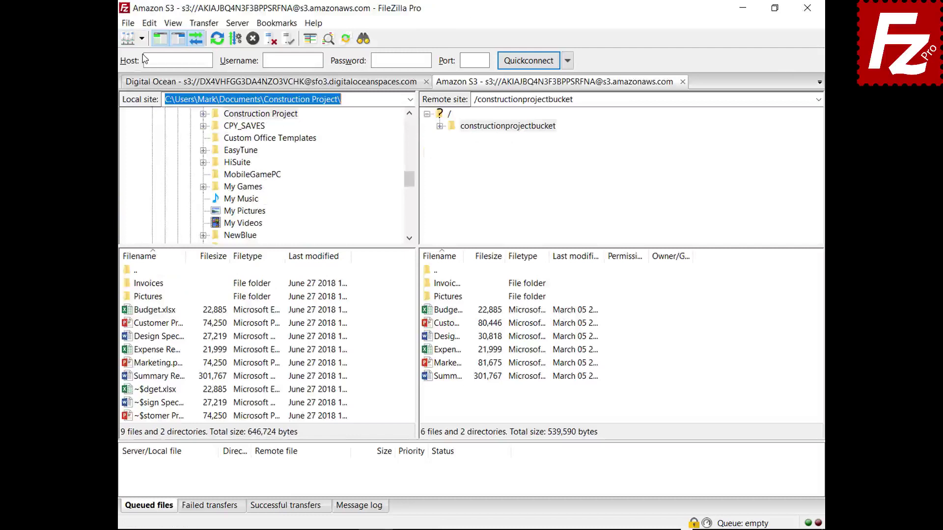
Step: Try AWS KMS server-side encryption for Budget.xlsx, then cancel without applying it
right_click(428, 313)
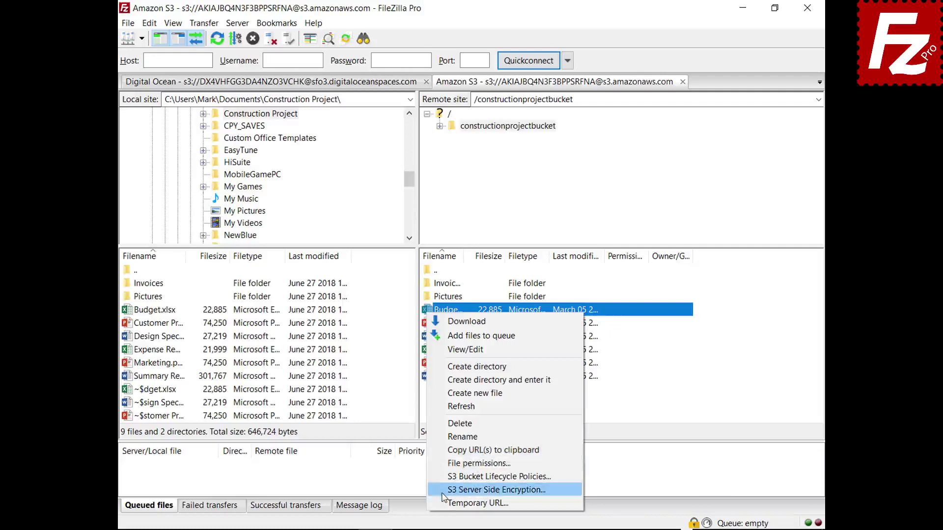
left_click(496, 490)
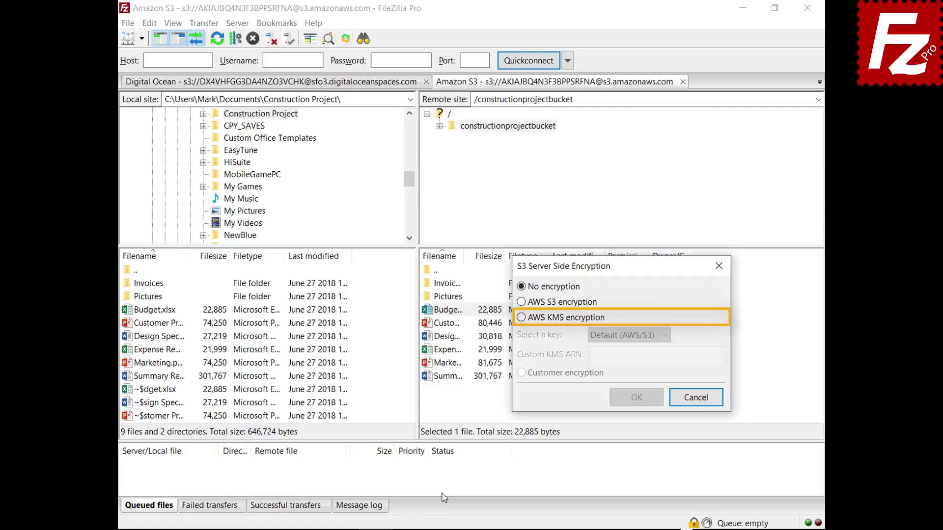
left_click(522, 318)
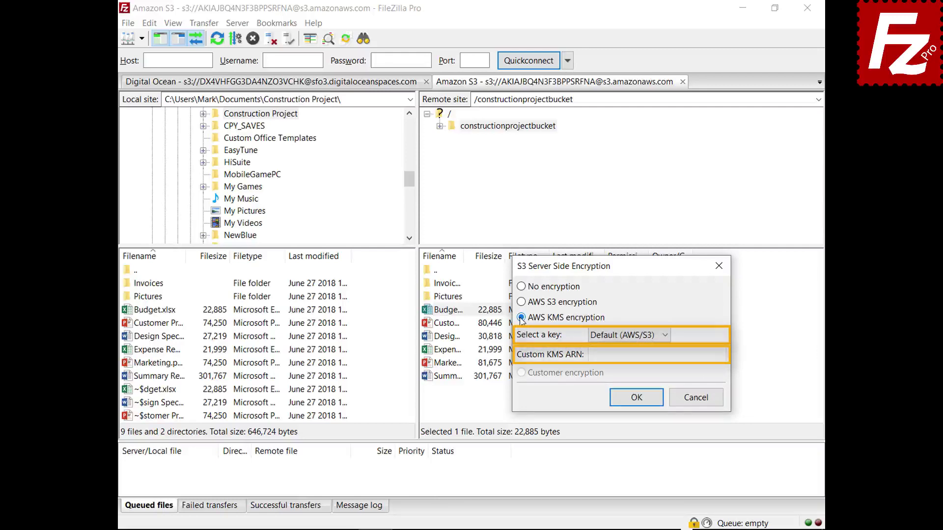
left_click(701, 403)
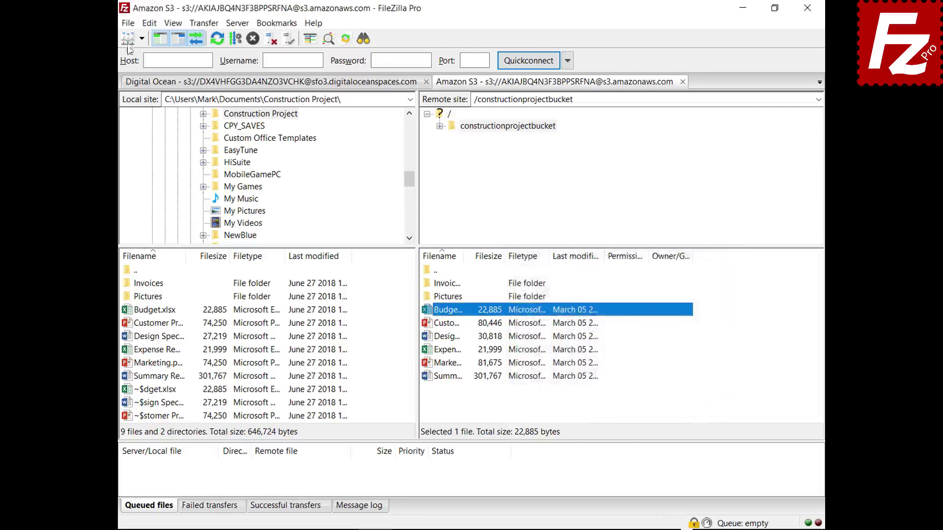
left_click(128, 24)
left_click(132, 39)
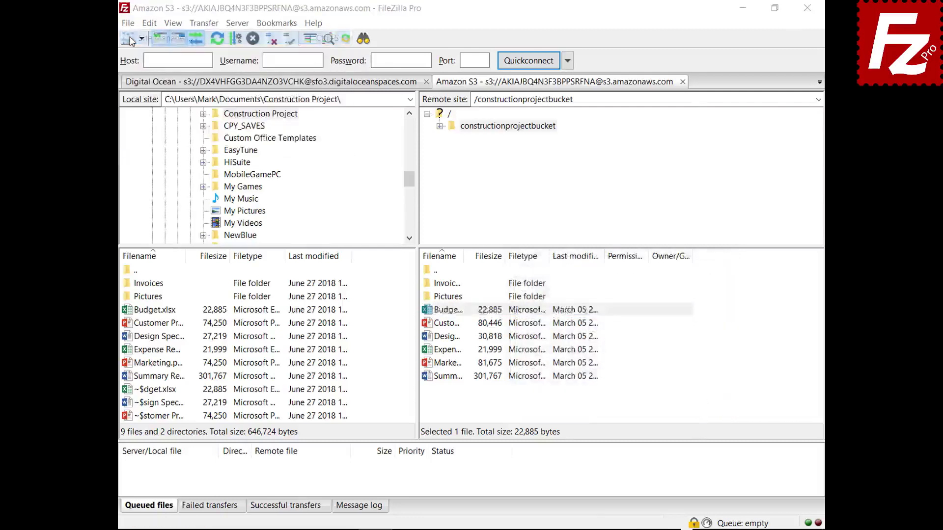
left_click(602, 130)
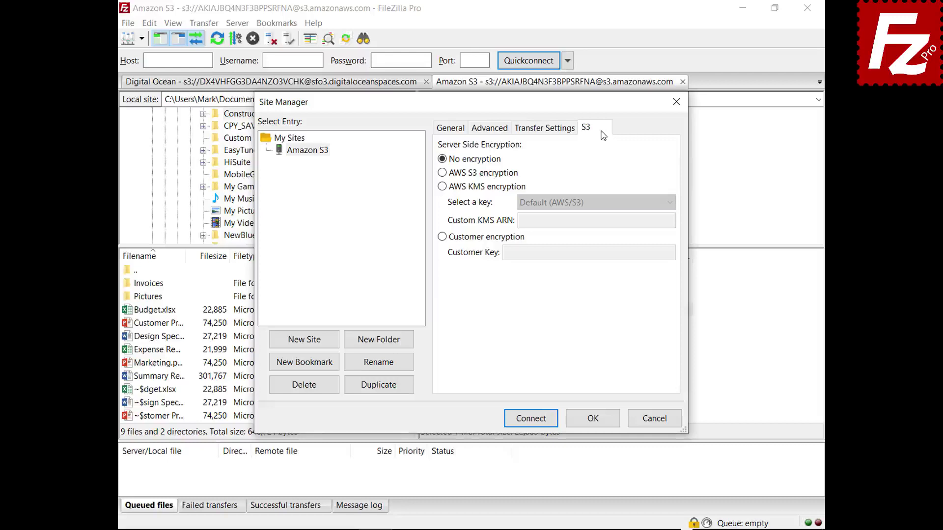
left_click(442, 173)
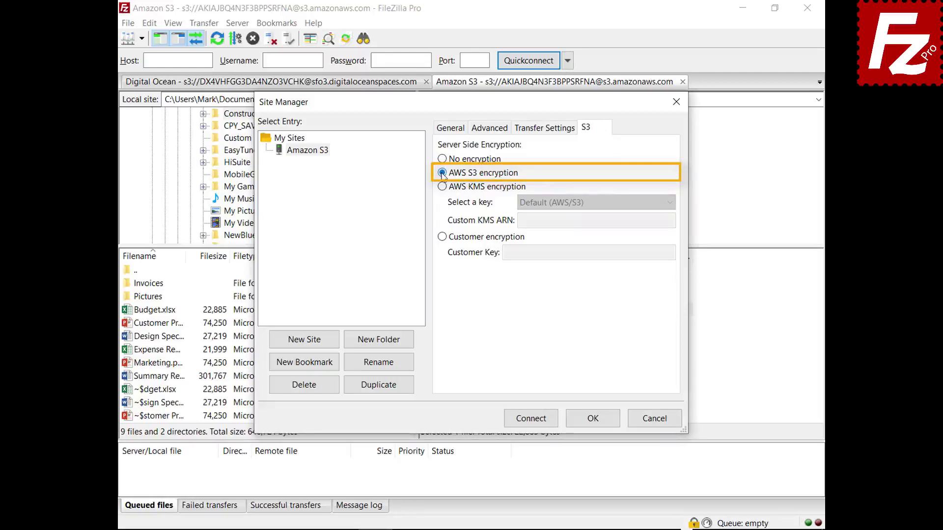
left_click(442, 187)
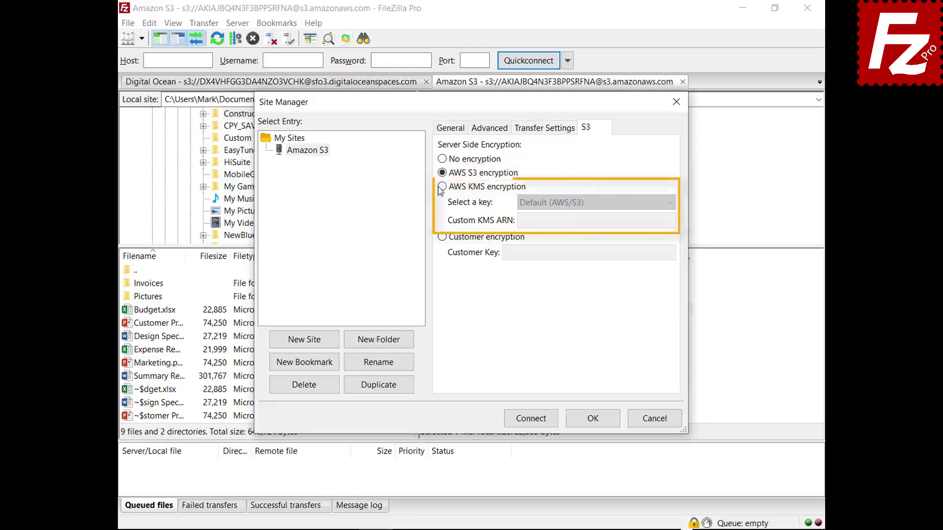
left_click(671, 204)
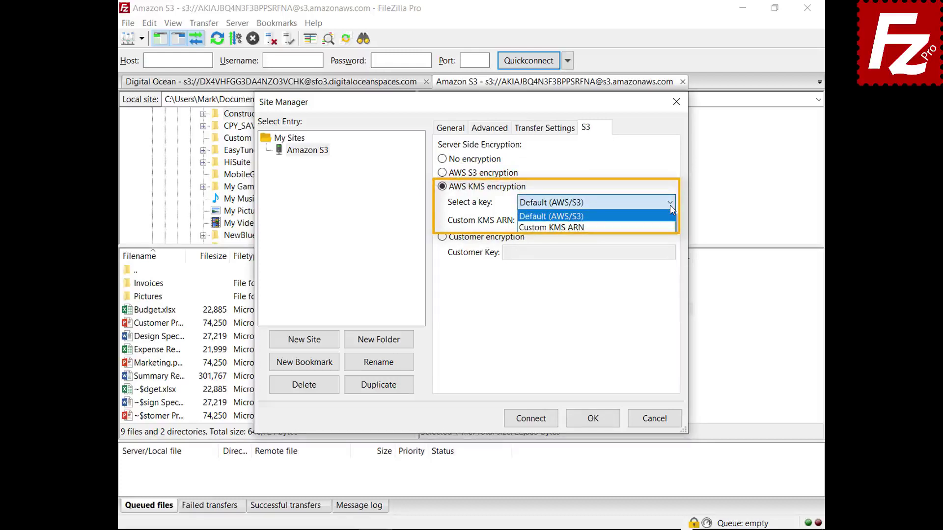
left_click(670, 205)
left_click(442, 238)
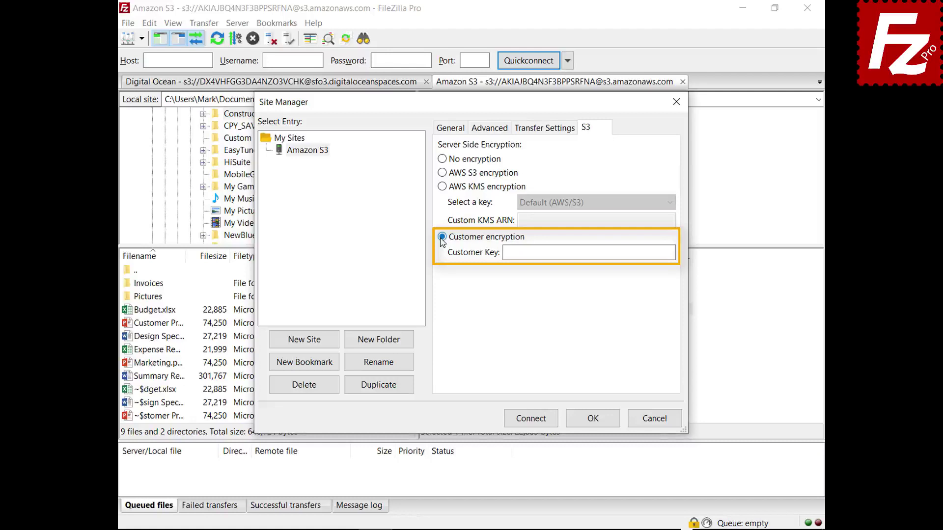
left_click(655, 419)
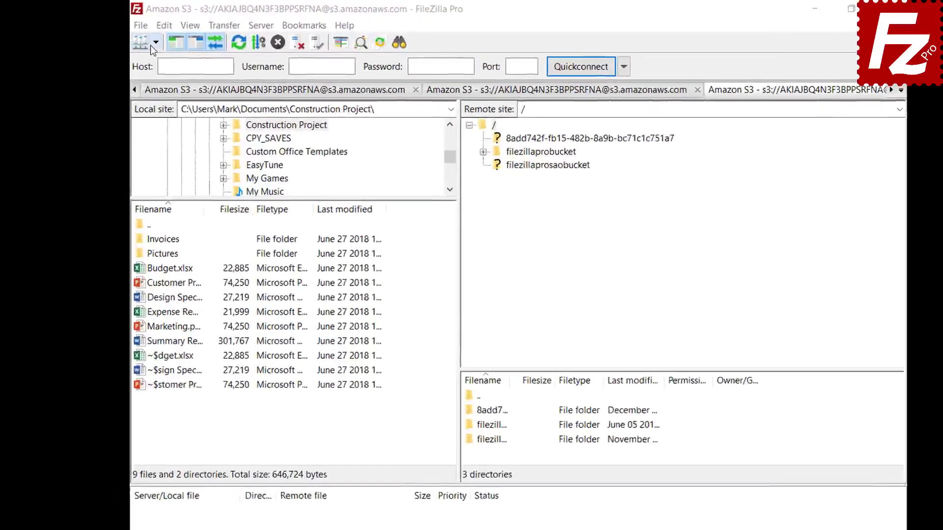
Step: Connect to the saved Amazon S3 site and open filezillaprobucket's lifecycle policies
left_click(156, 47)
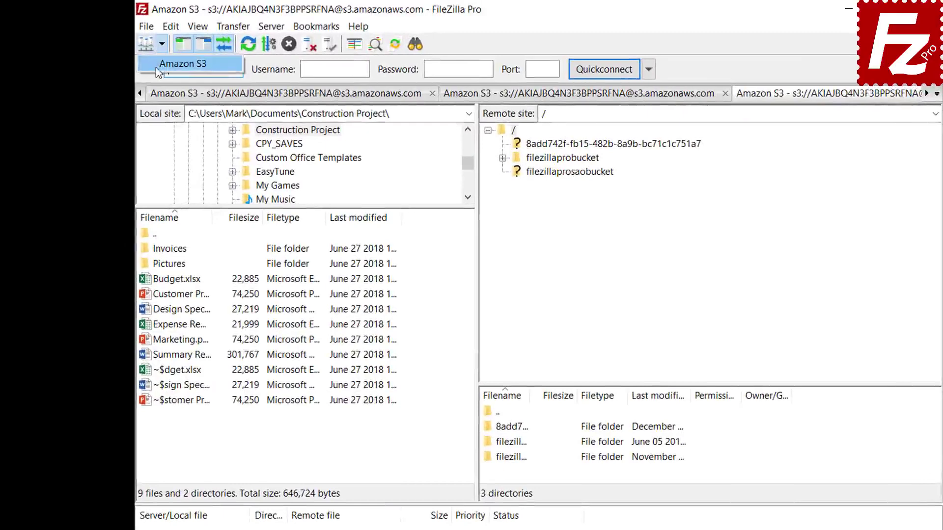
left_click(155, 66)
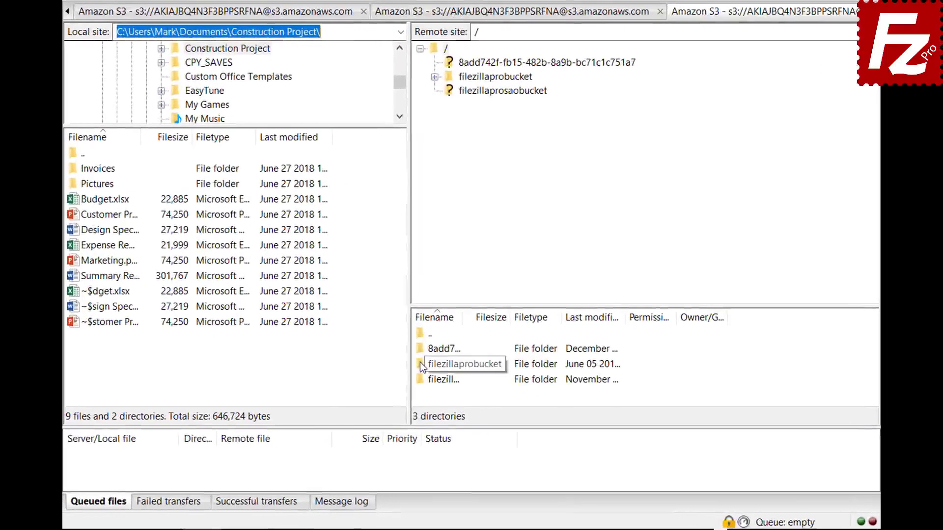
right_click(420, 361)
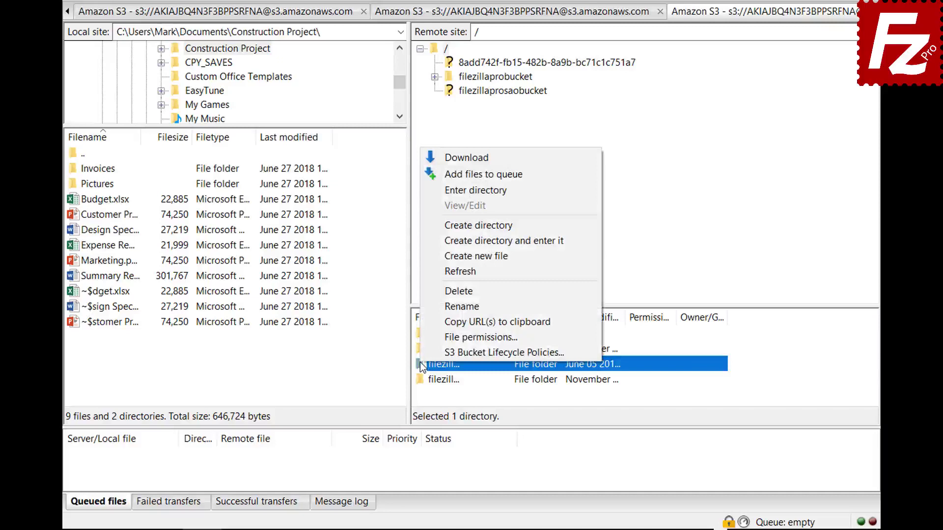
left_click(423, 350)
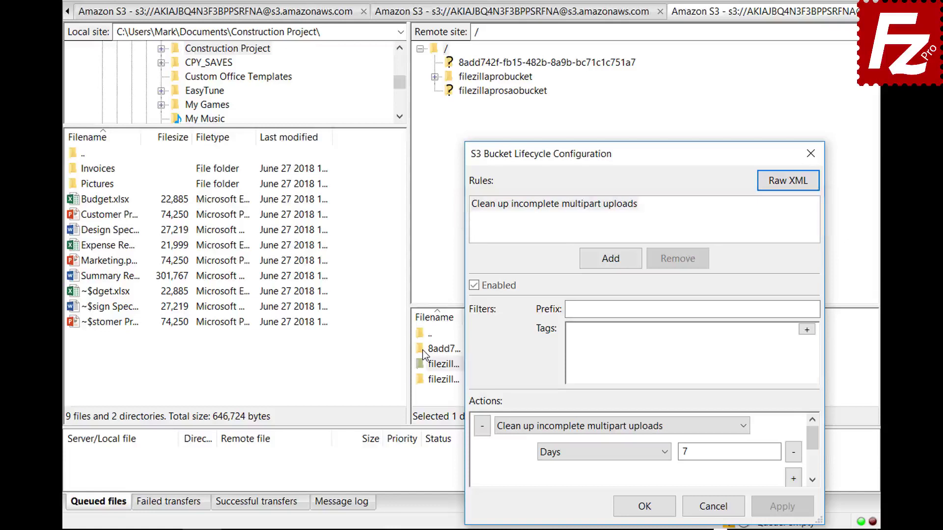
Step: Add an enabled lifecycle rule 'Archive old site images' with prefix images/
left_click(609, 259)
type("Archive o")
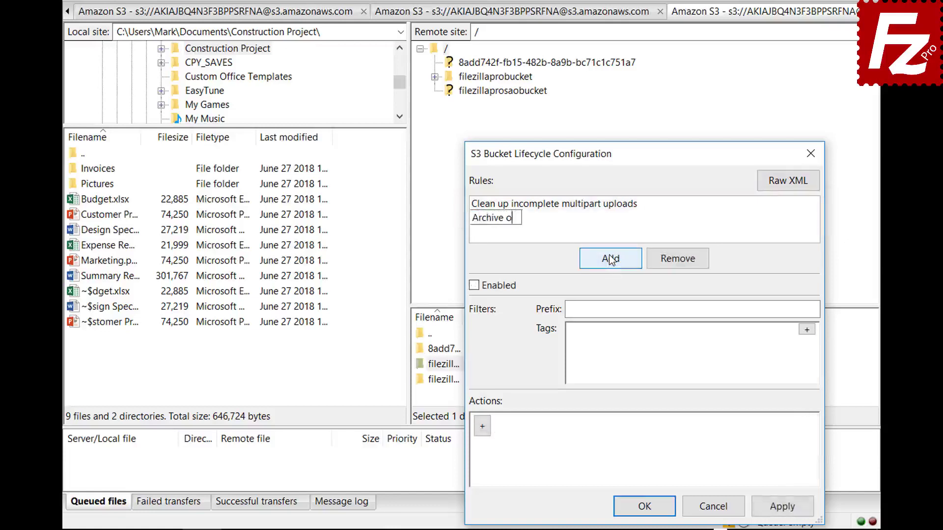
type("ld site images")
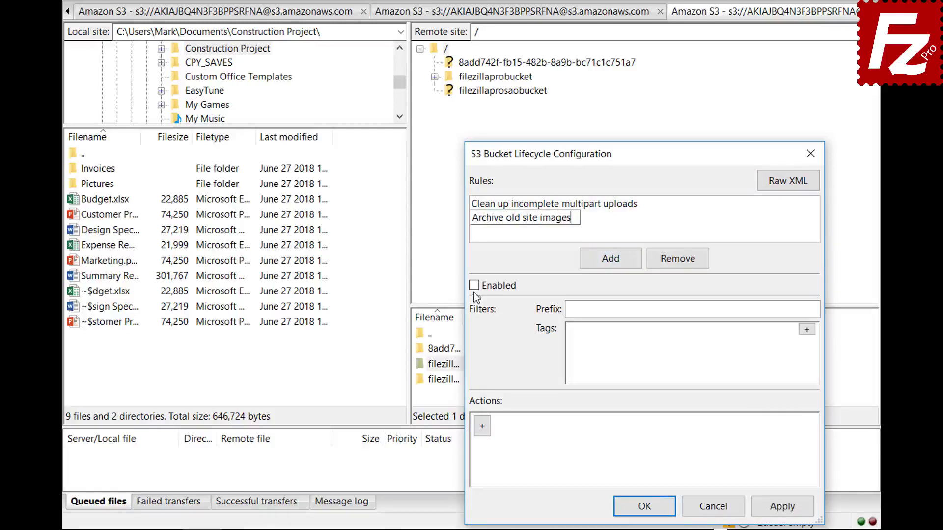
key("Return")
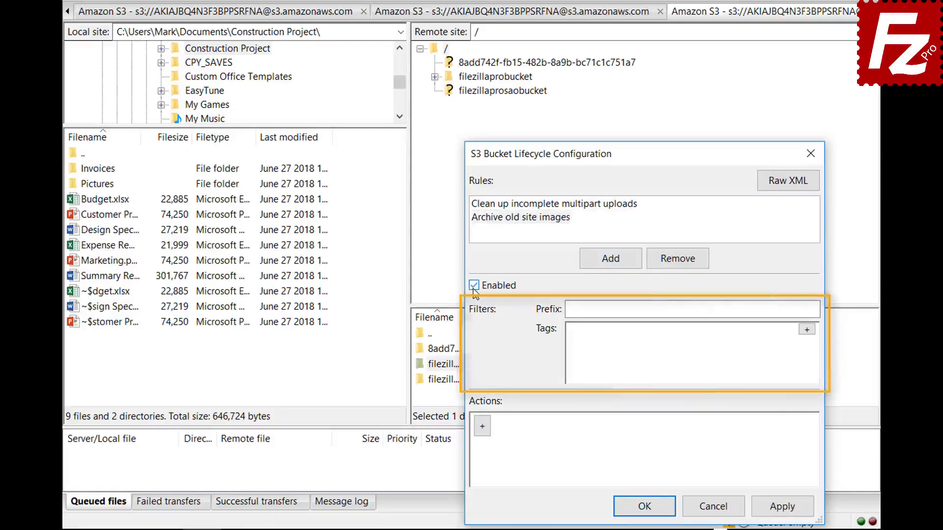
left_click(723, 309)
type("images/")
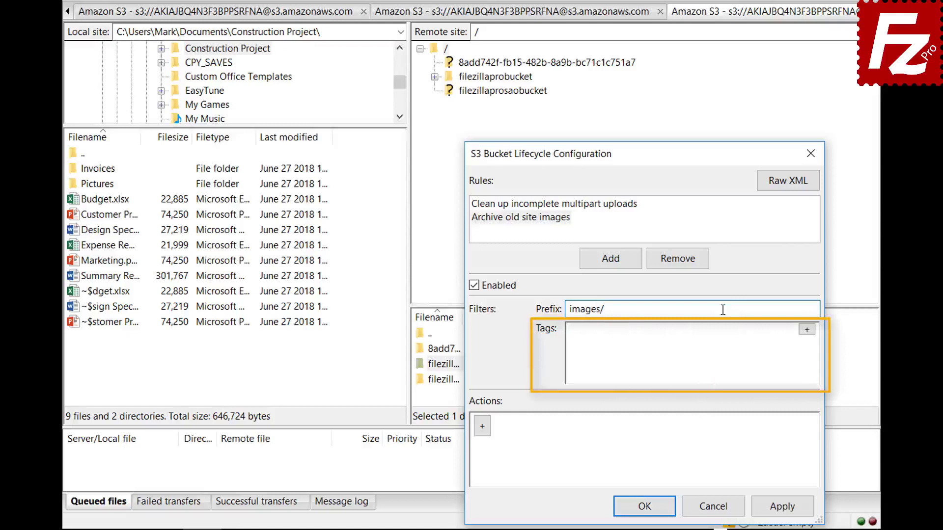
Step: Add a tag filter to the rule with key location and value site
left_click(808, 329)
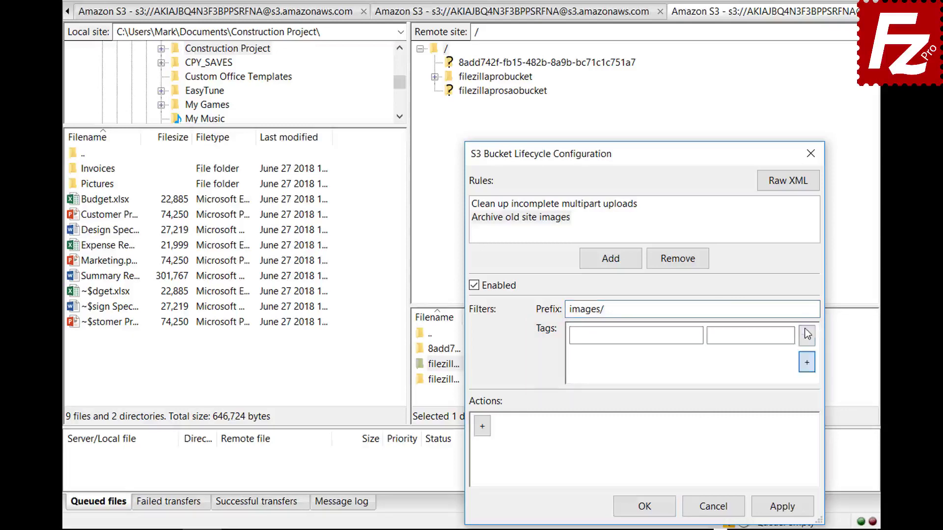
type("location")
key("Tab")
type("site")
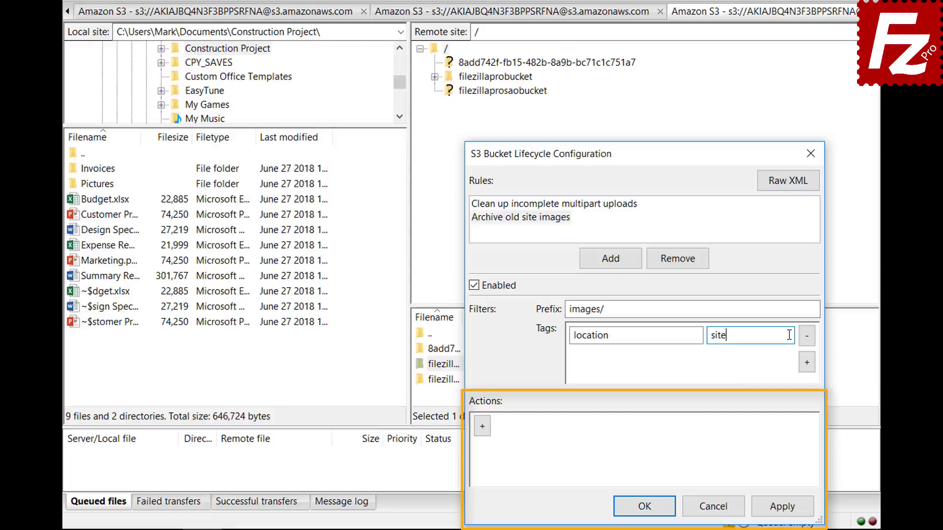
Step: Add a Transition (current version) action with a 30-day condition
left_click(482, 427)
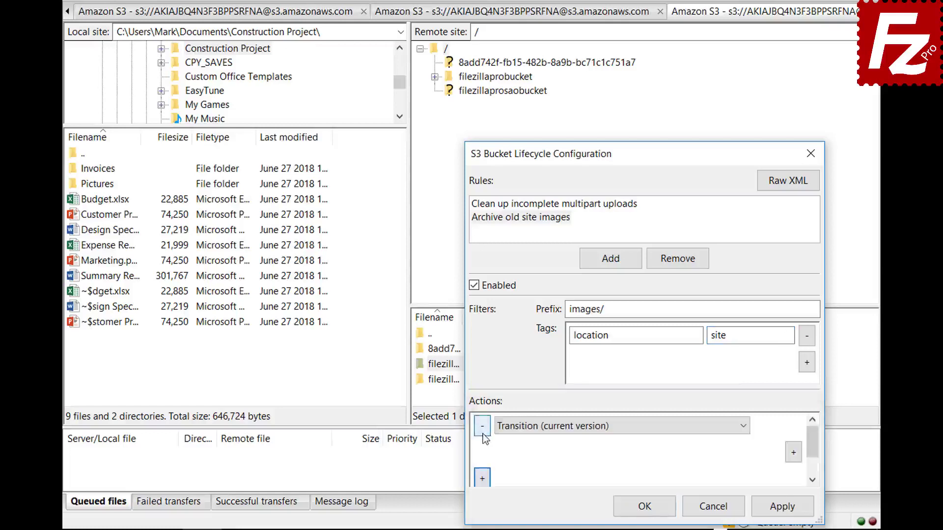
left_click(743, 430)
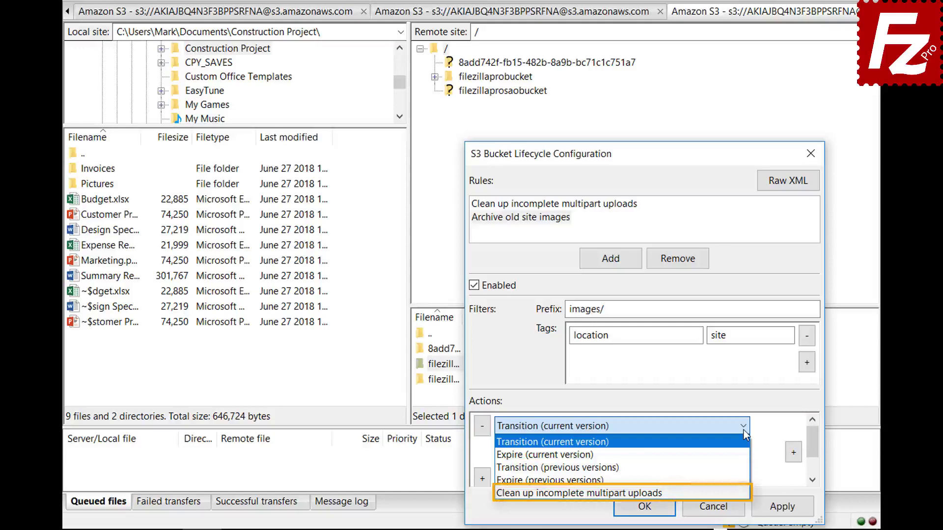
left_click(743, 430)
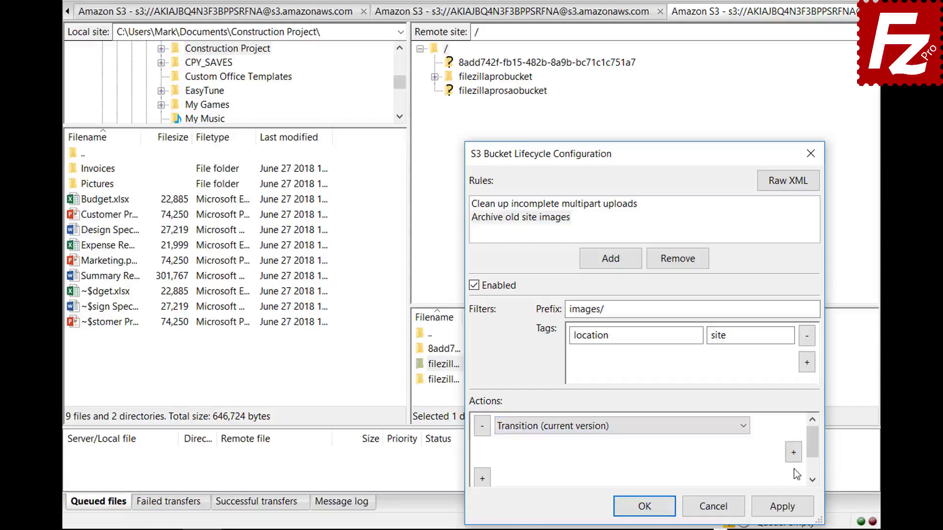
left_click(794, 452)
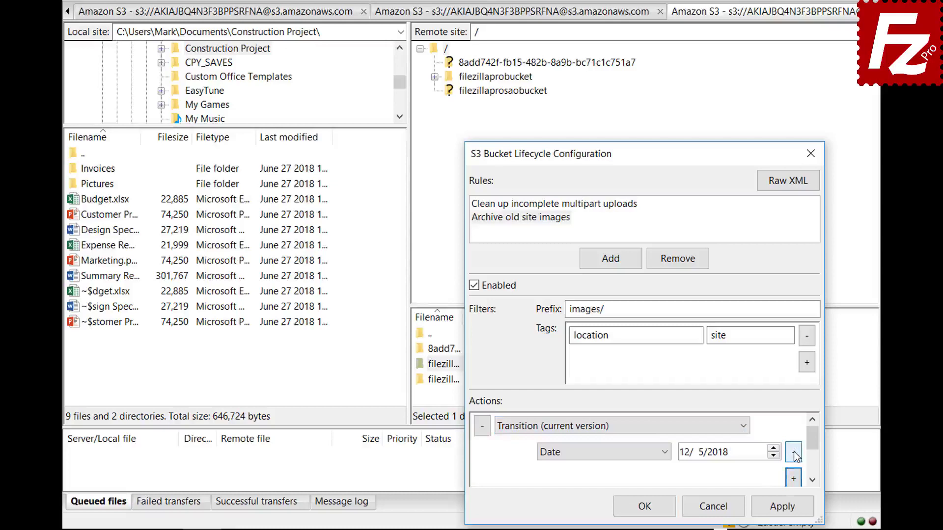
left_click(667, 453)
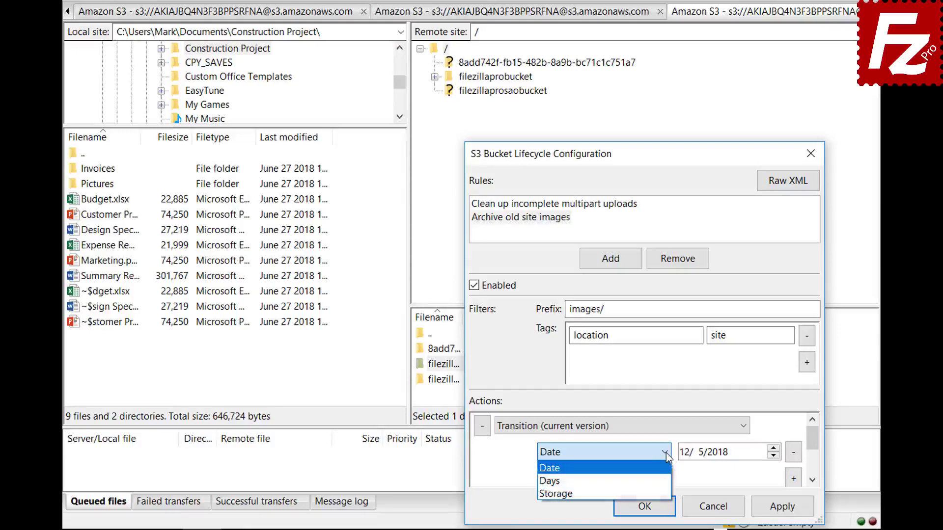
left_click(663, 481)
scroll(815, 451, "down", 1)
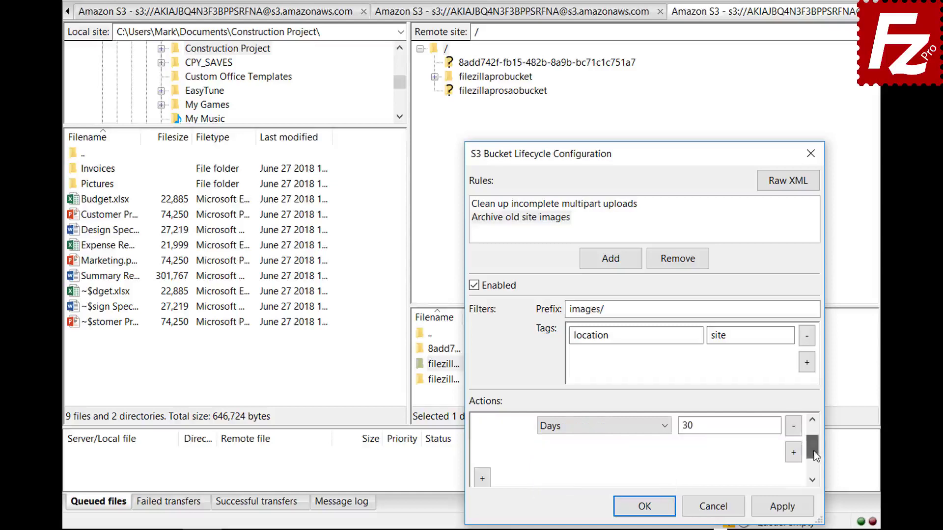
Step: Add a Glacier storage-class condition to the transition and save the lifecycle configuration
left_click(794, 452)
left_click(601, 452)
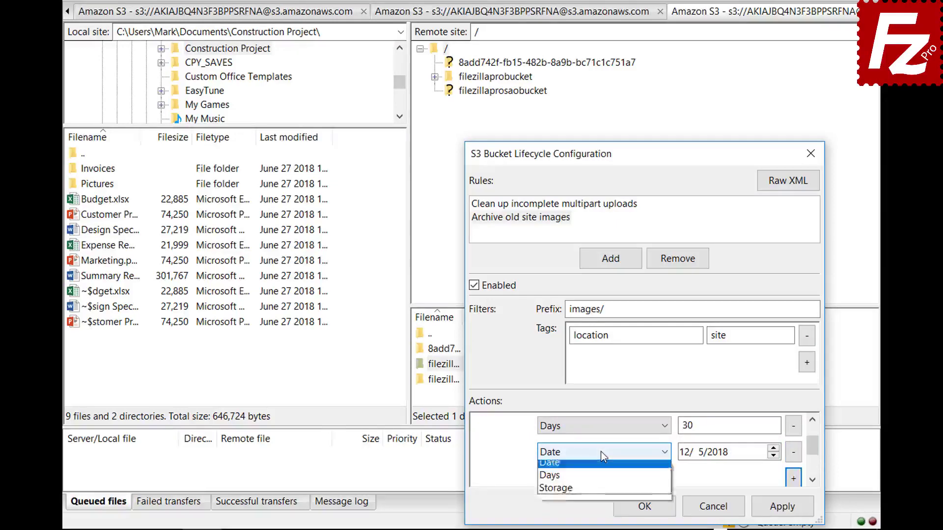
left_click(602, 492)
left_click(710, 458)
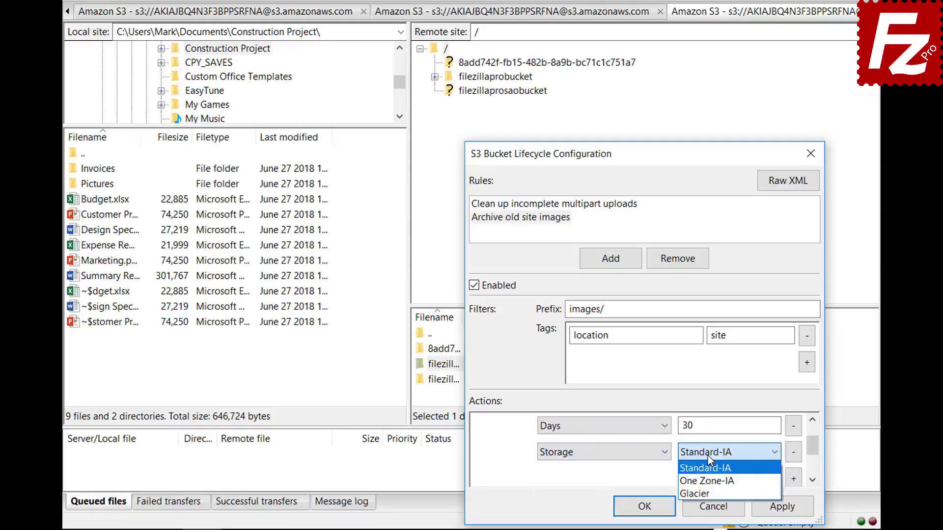
left_click(708, 490)
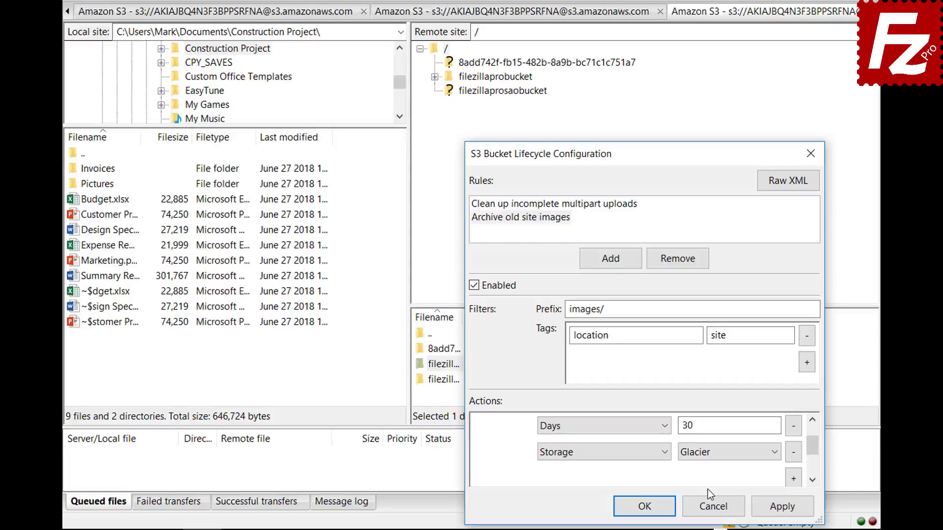
left_click(632, 506)
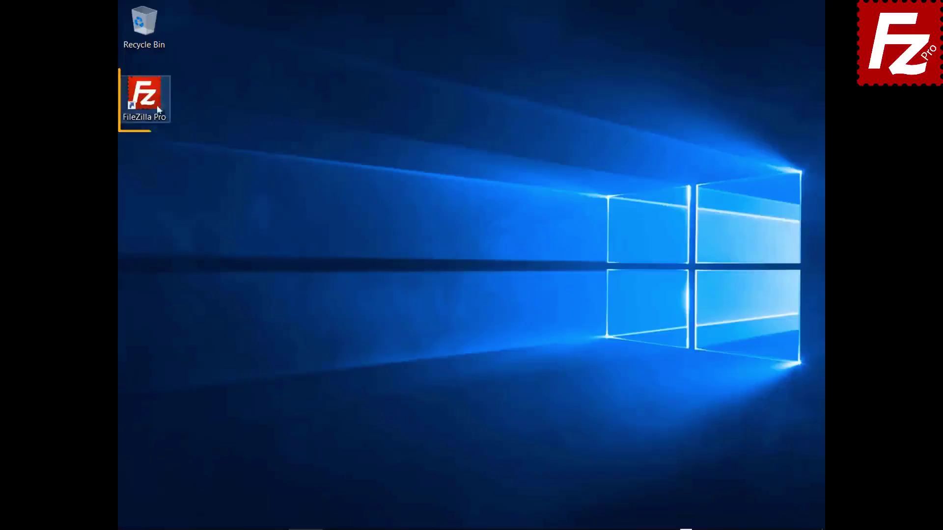
Step: Launch FileZilla Pro and create a new site named 'Azure File Connection' in Site Manager
double_click(152, 105)
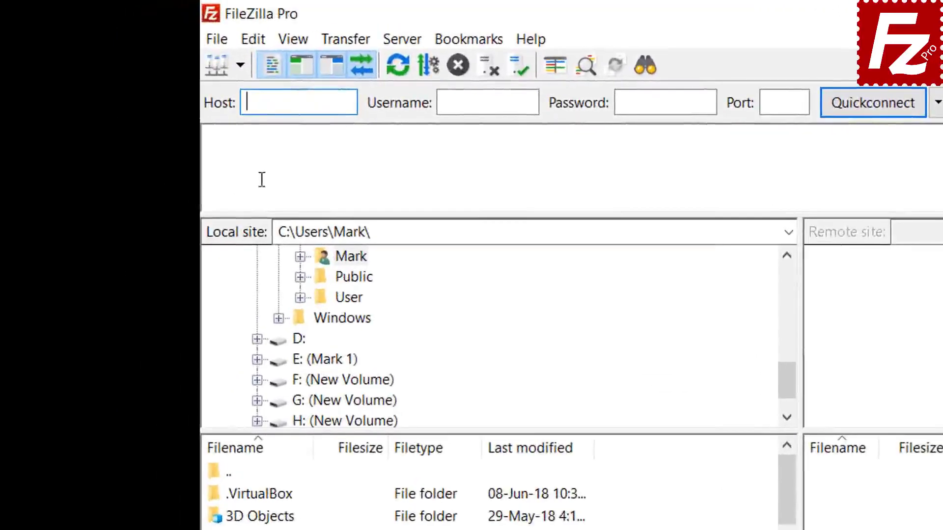
left_click(217, 39)
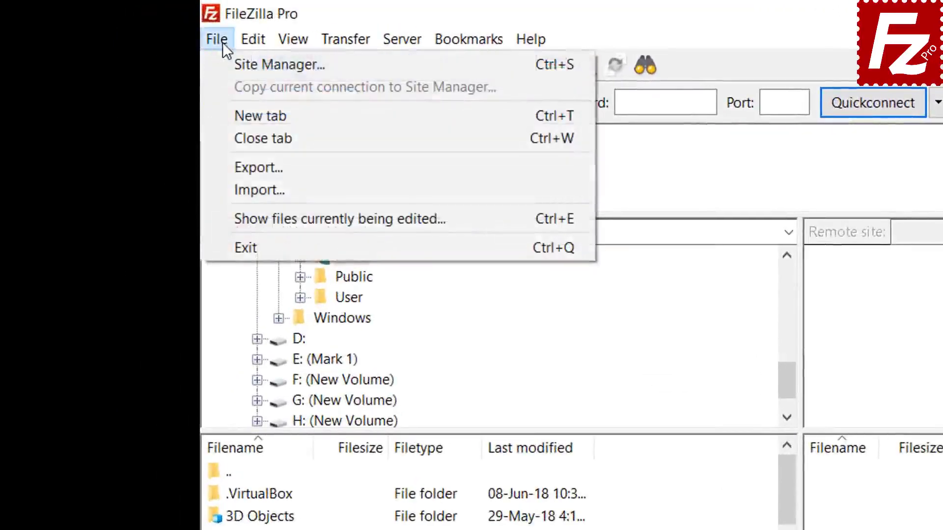
left_click(231, 66)
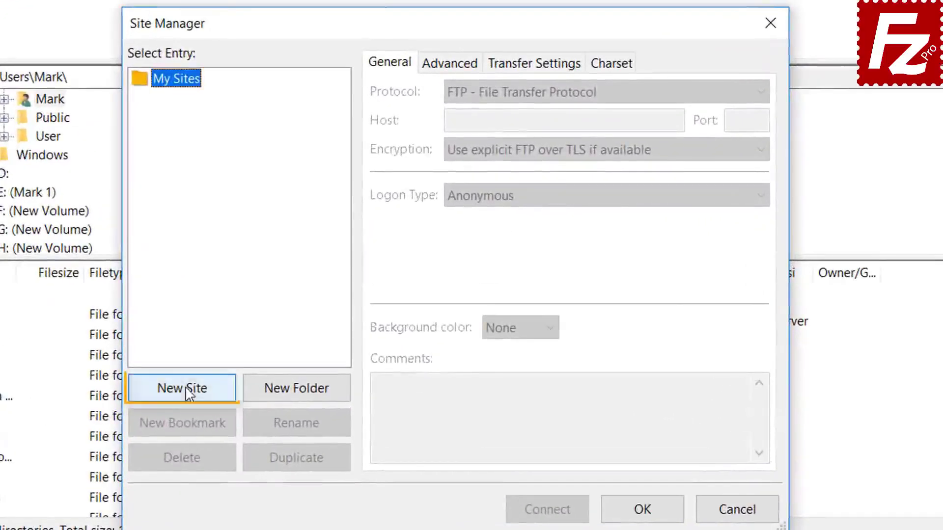
left_click(241, 368)
type("Az")
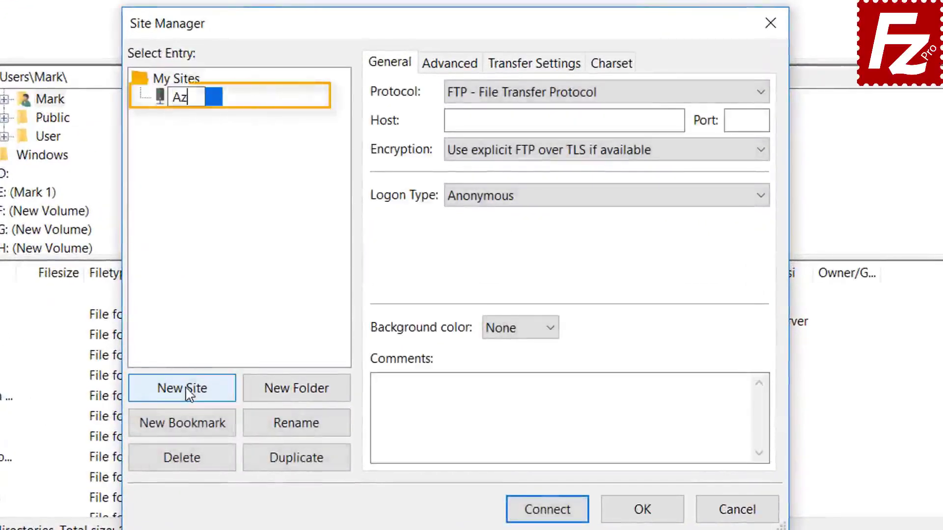
type("ure F")
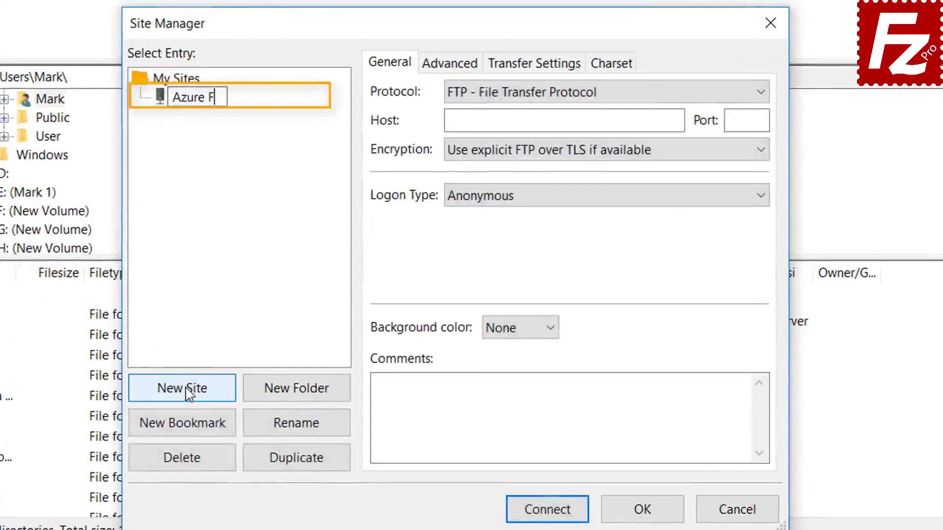
type("ile Con")
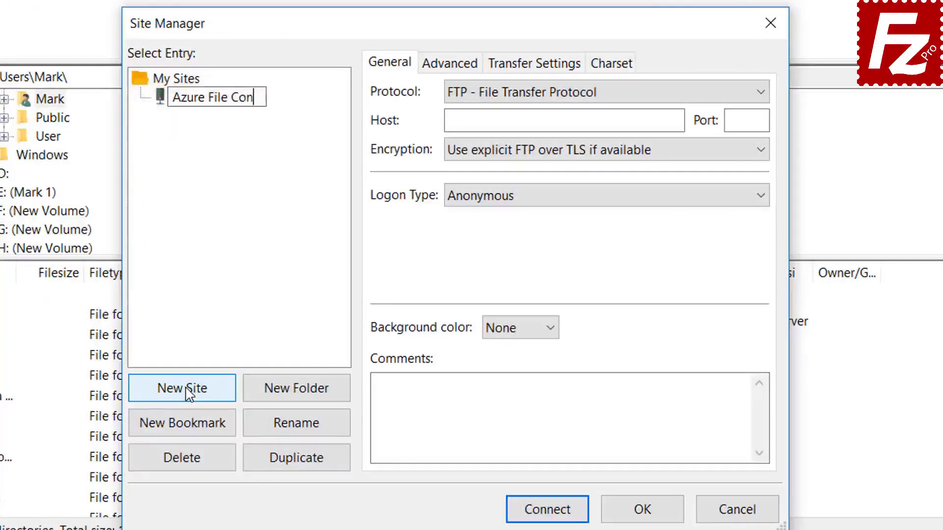
type("nection")
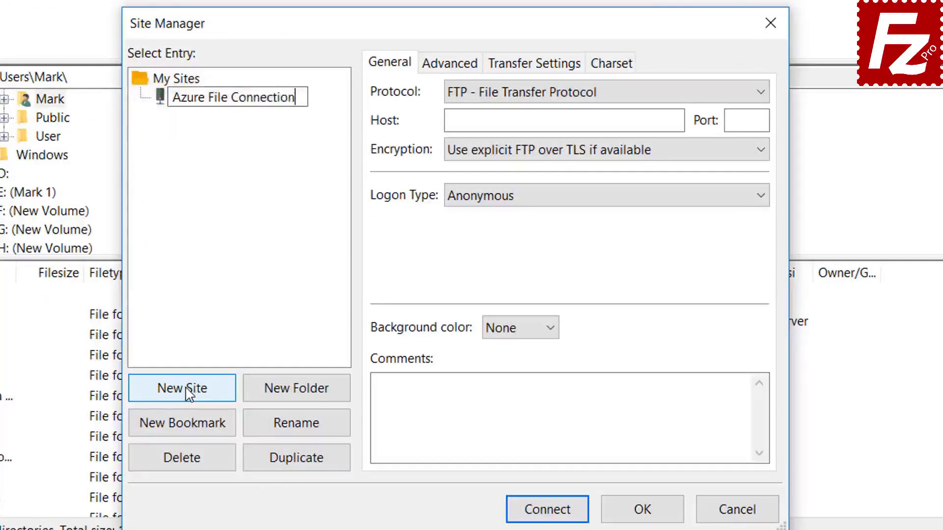
key("Return")
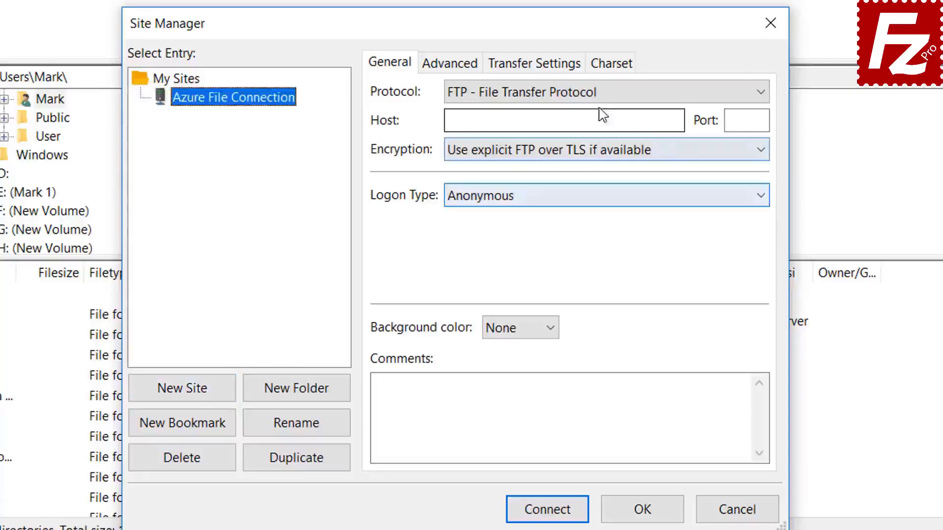
Step: Use Microsoft Azure File Storage Service, enter the storage account name and pasted access key, and connect
left_click(602, 94)
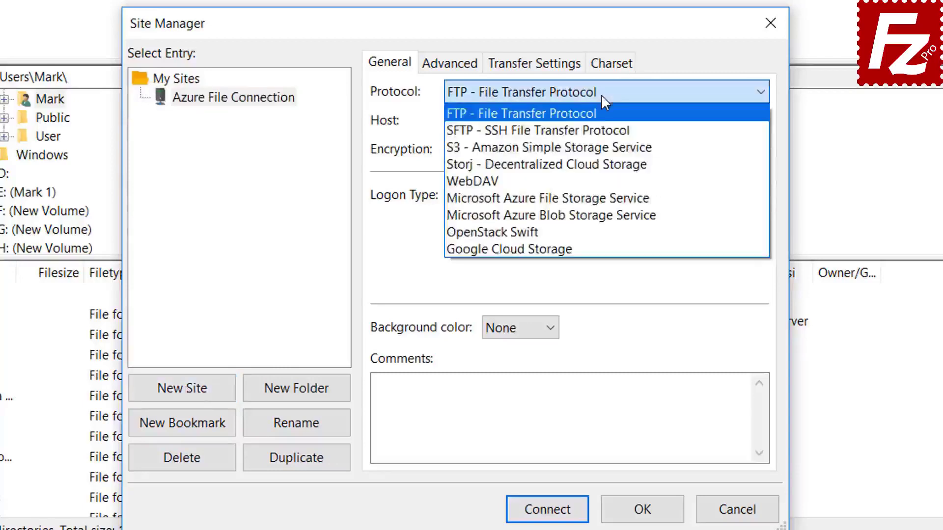
left_click(600, 198)
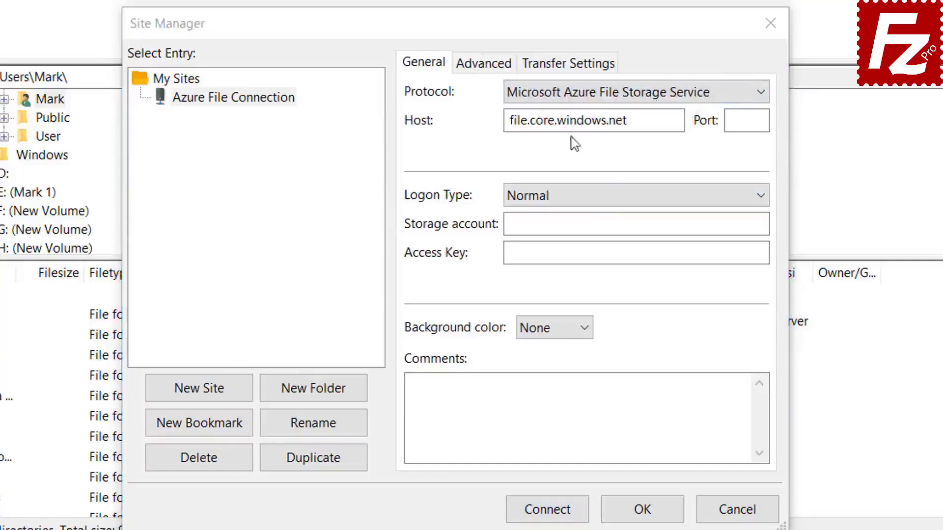
left_click(577, 94)
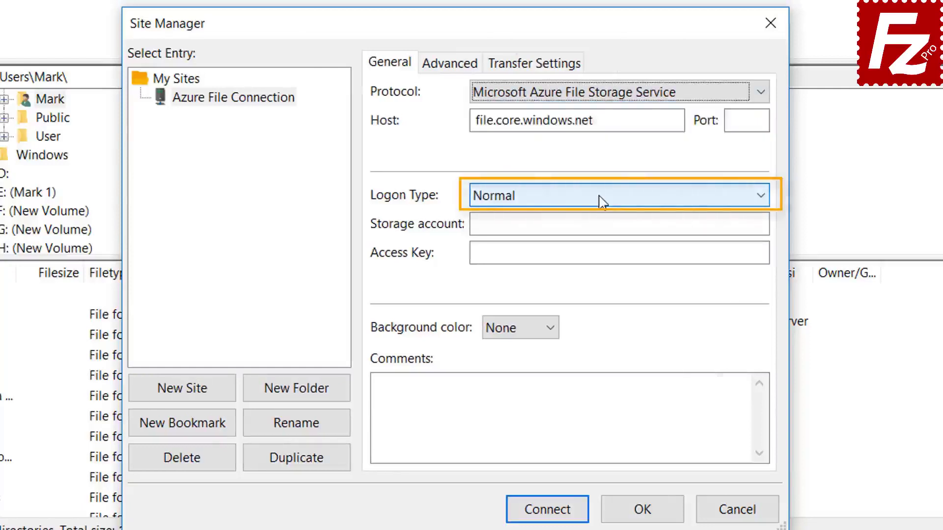
left_click(588, 224)
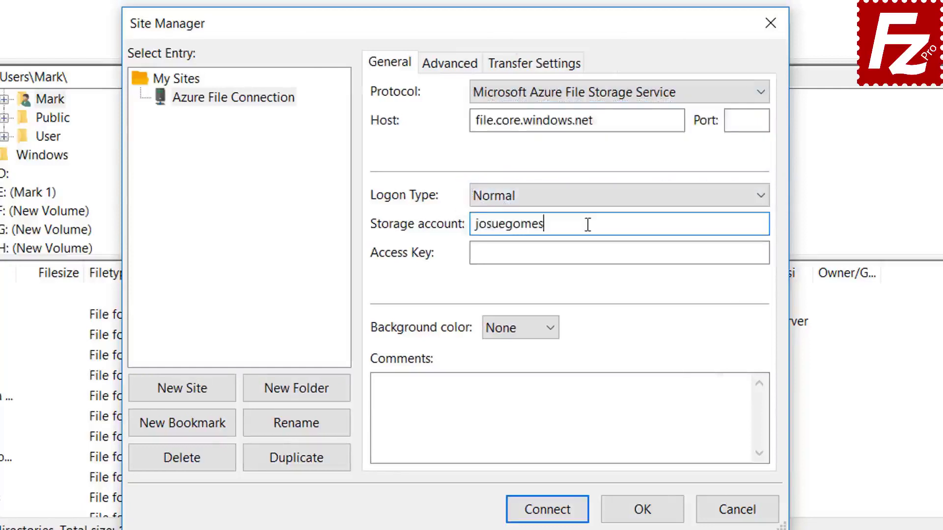
left_click(518, 257)
key("ctrl+v")
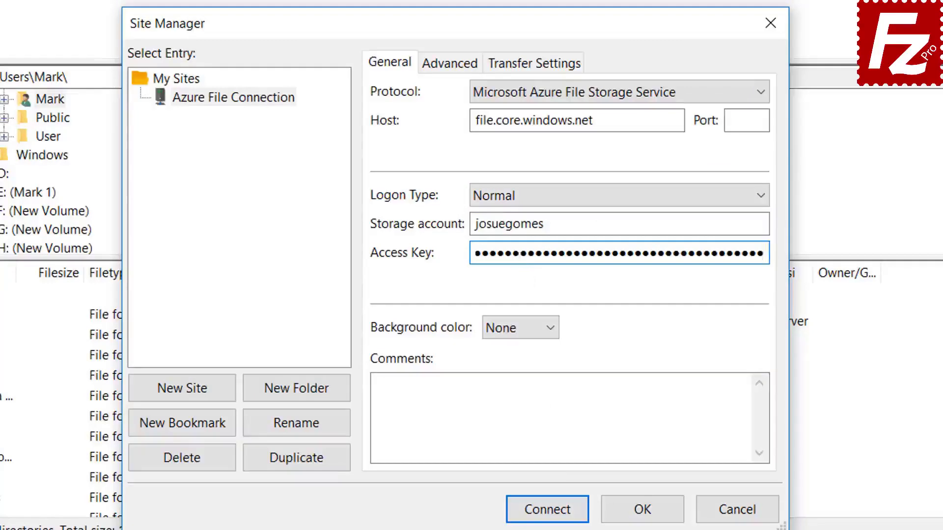
left_click(549, 513)
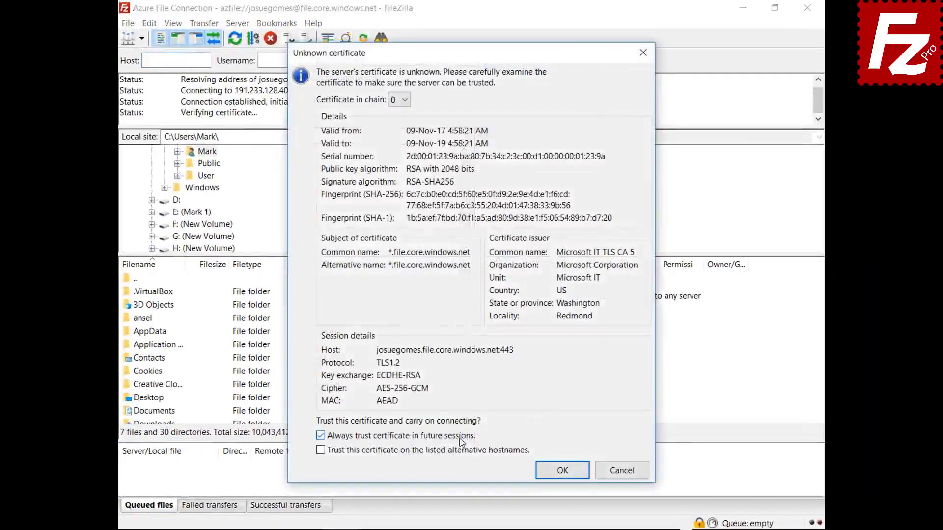
Step: Always trust the Azure server certificate and finish connecting
left_click(553, 473)
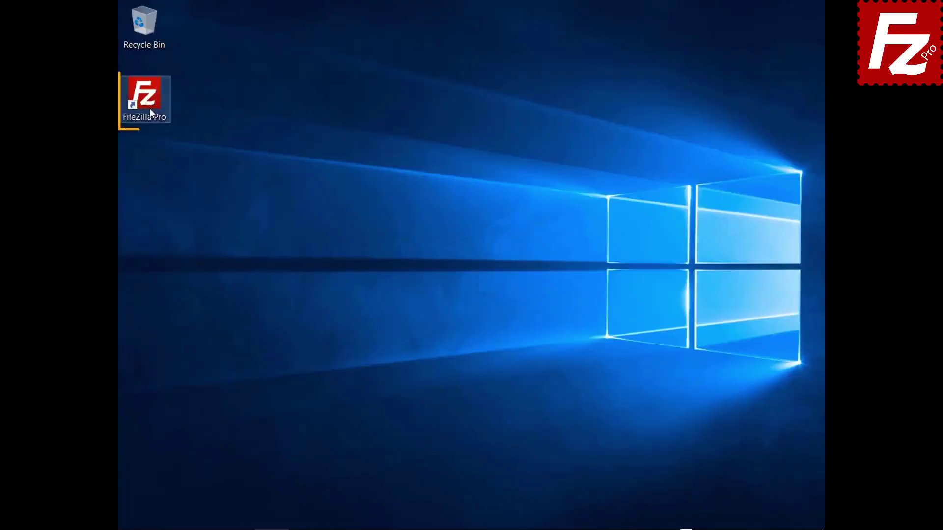
Step: Launch FileZilla Pro and create a new site named 'Google Cloud Connection' in Site Manager
double_click(149, 108)
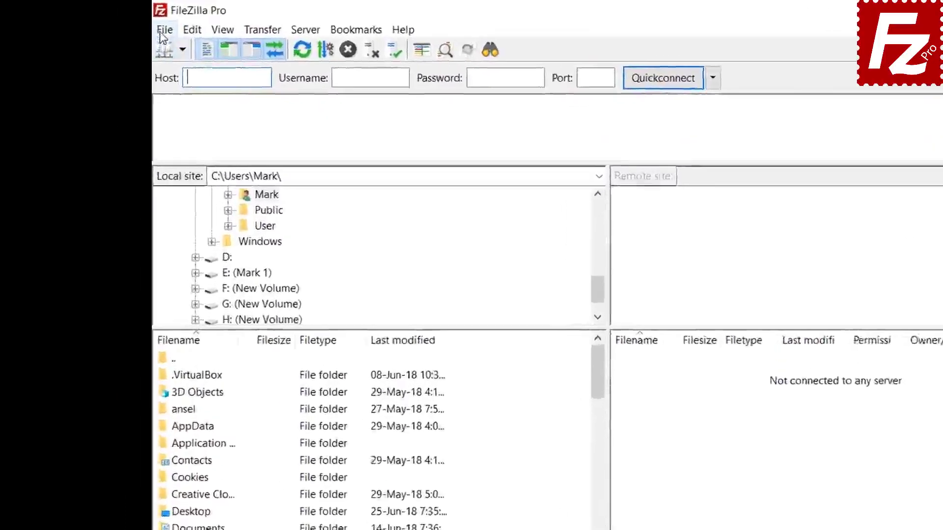
left_click(127, 23)
left_click(140, 39)
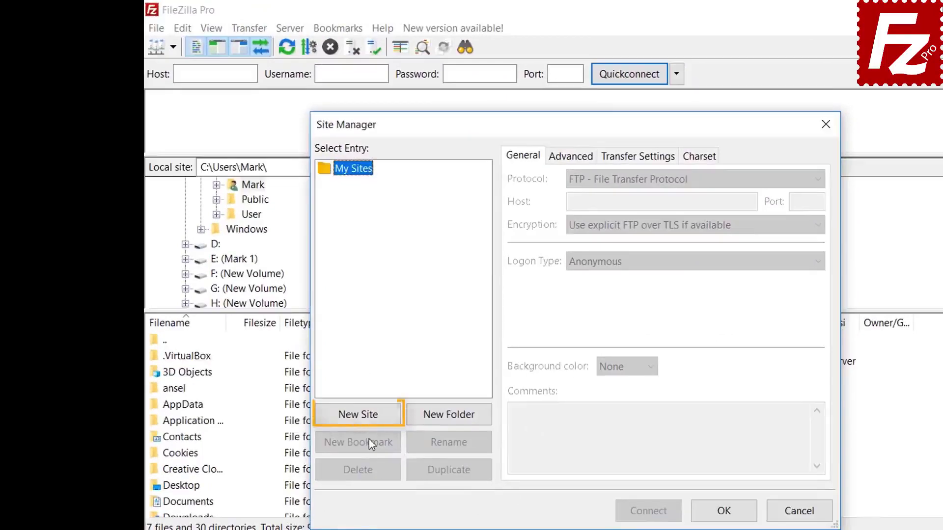
left_click(366, 417)
key("BackSpace")
type("Google Cloud Connection")
key("Tab")
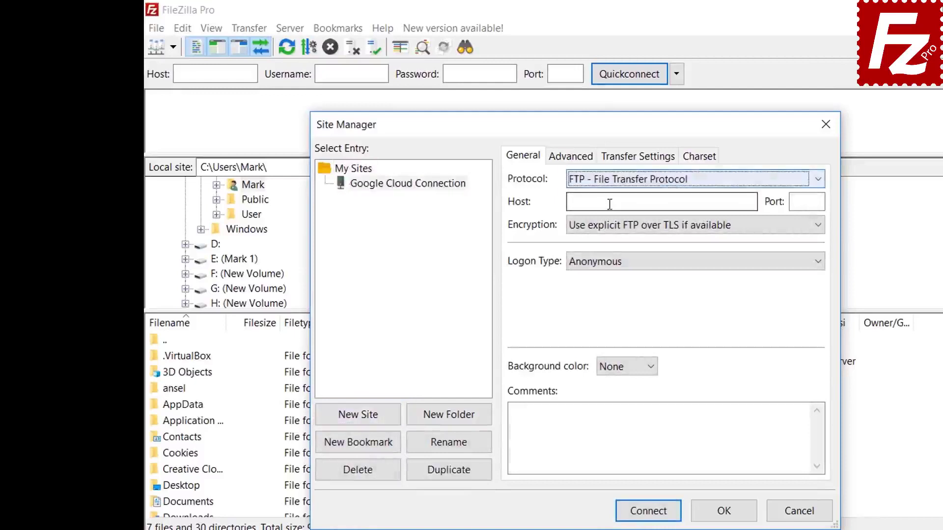
Step: Set the protocol to Google Cloud Storage with project ID filezilla-pro and the account e-mail
left_click(611, 181)
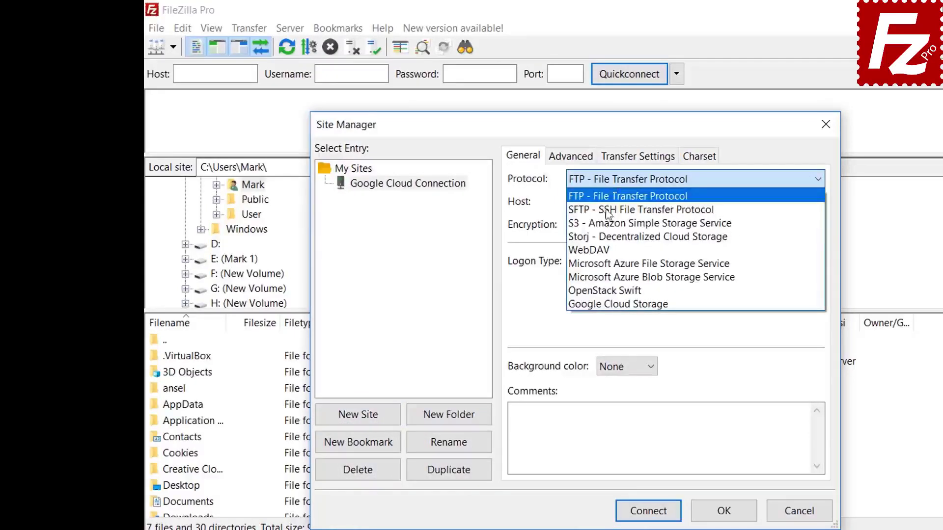
left_click(604, 304)
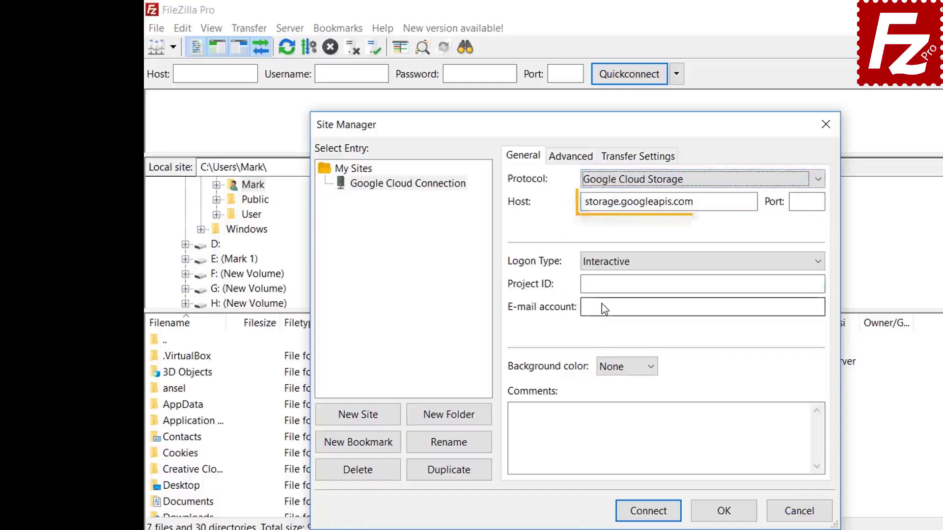
type("f")
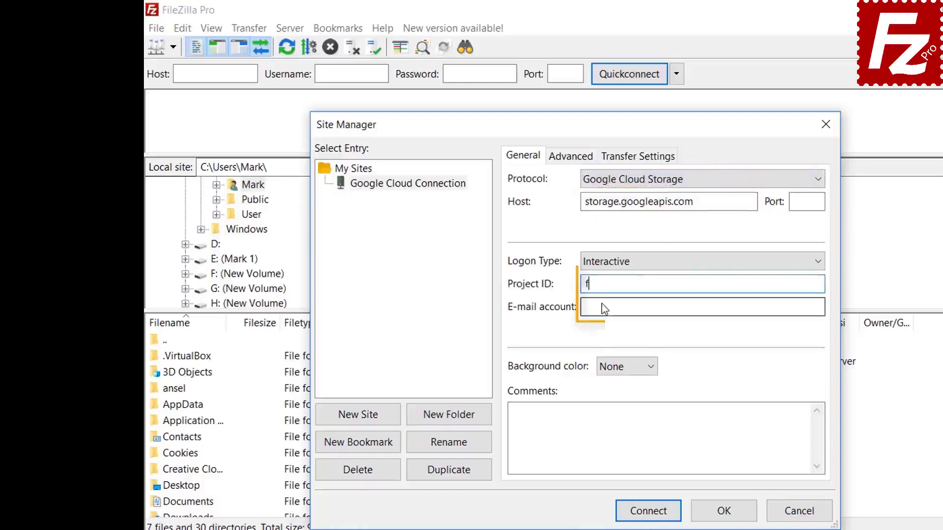
type("ilezilla-pro")
left_click(604, 308)
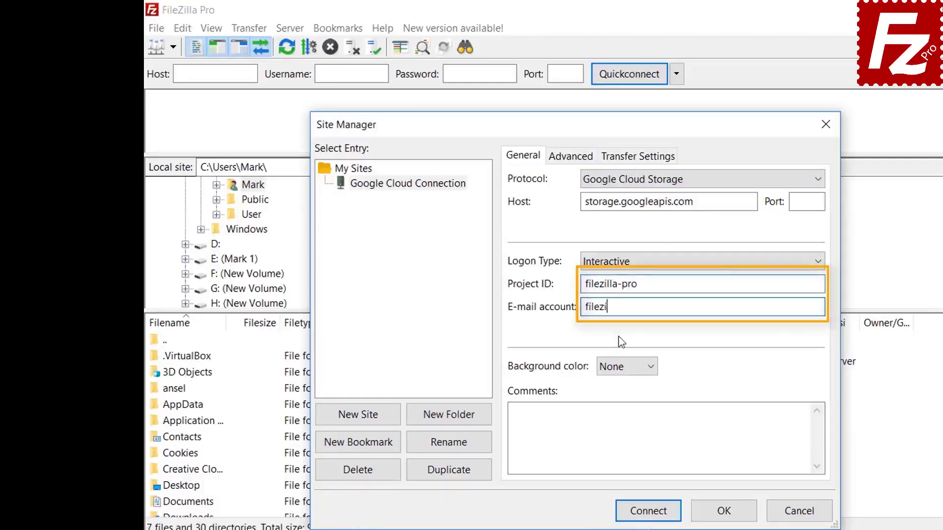
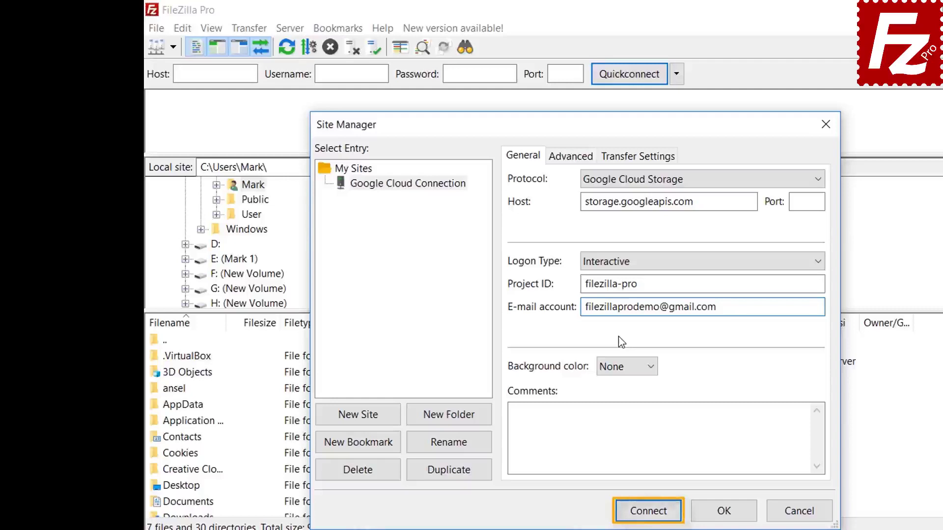
Step: Connect and sign in to Google with the account e-mail and password
left_click(648, 516)
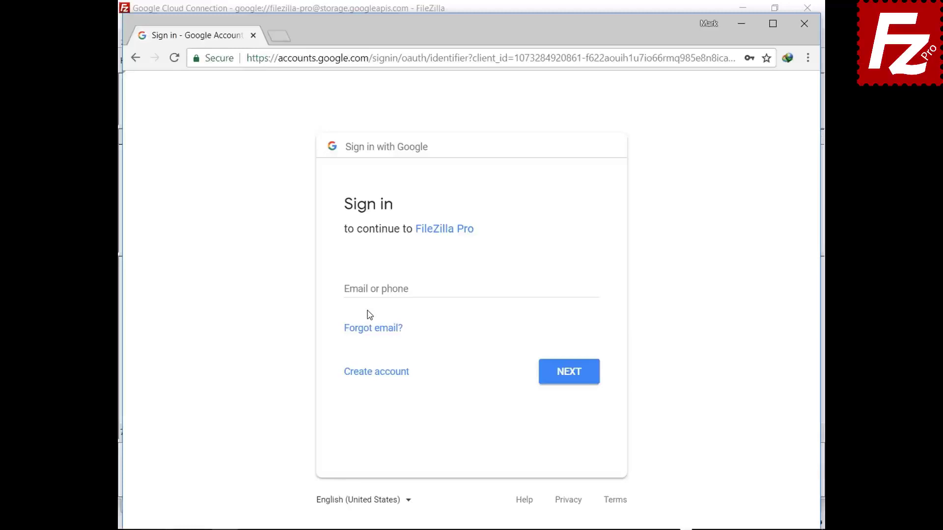
left_click(372, 289)
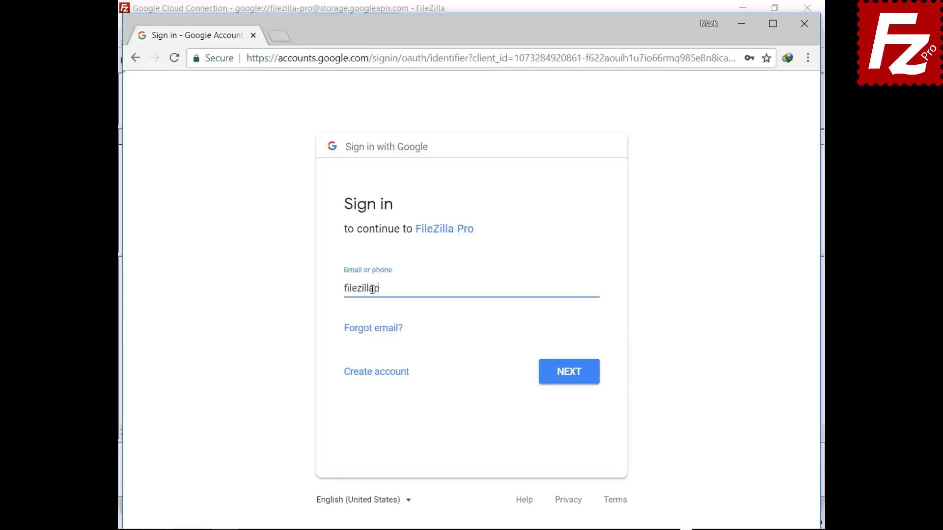
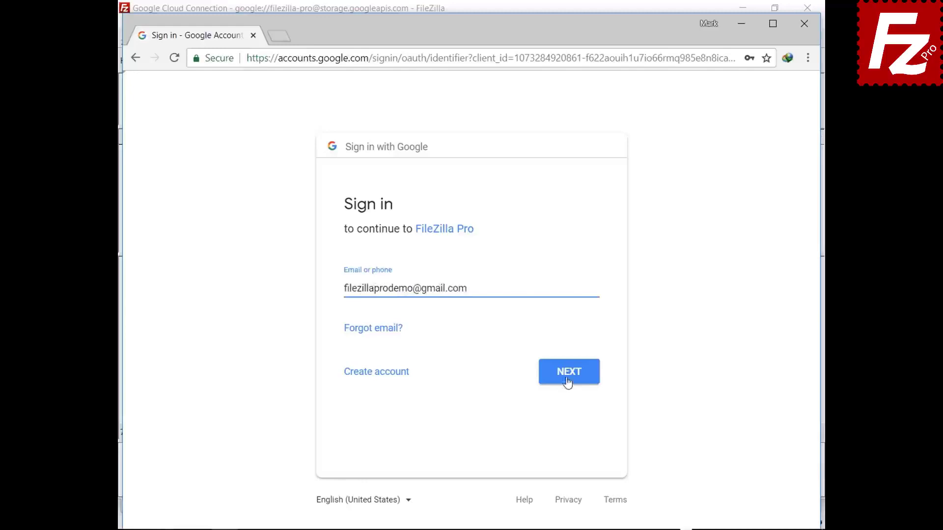
left_click(567, 382)
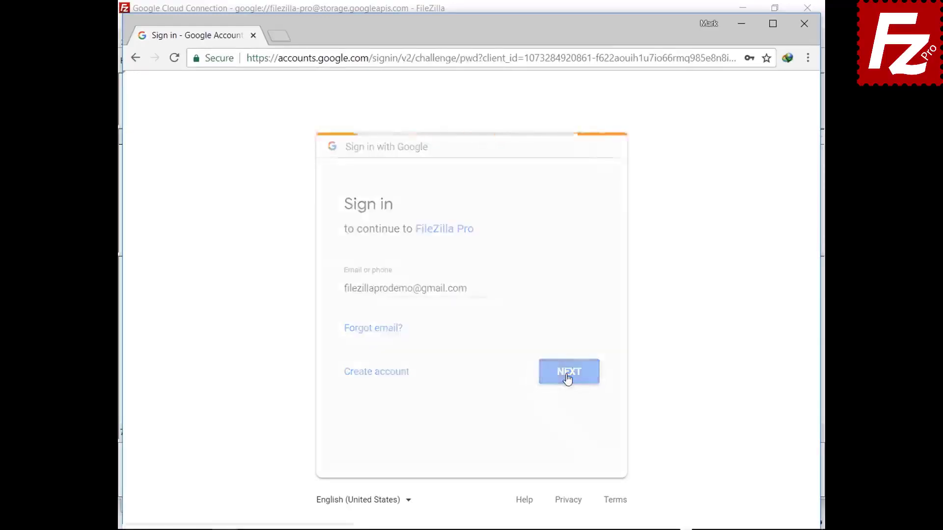
left_click(570, 352)
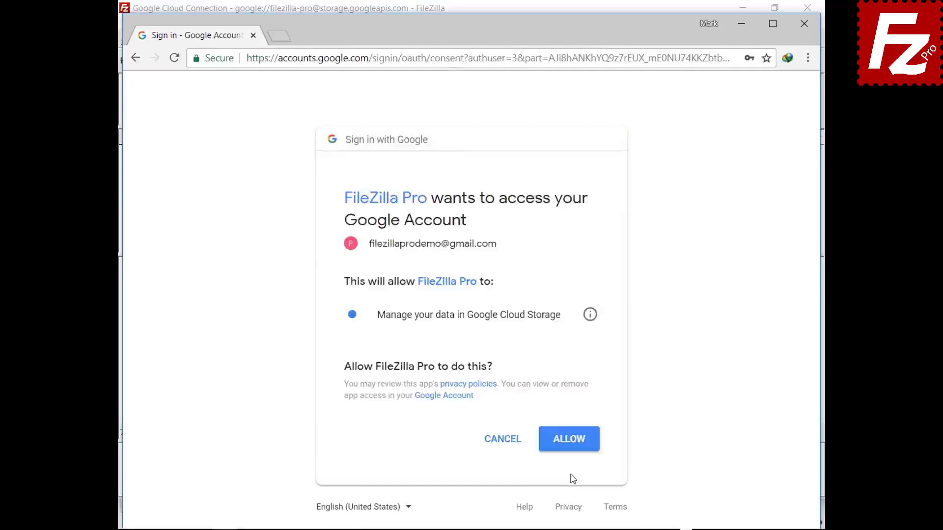
Step: Allow FileZilla Pro to manage Cloud Storage data and always trust the Google certificate
left_click(570, 449)
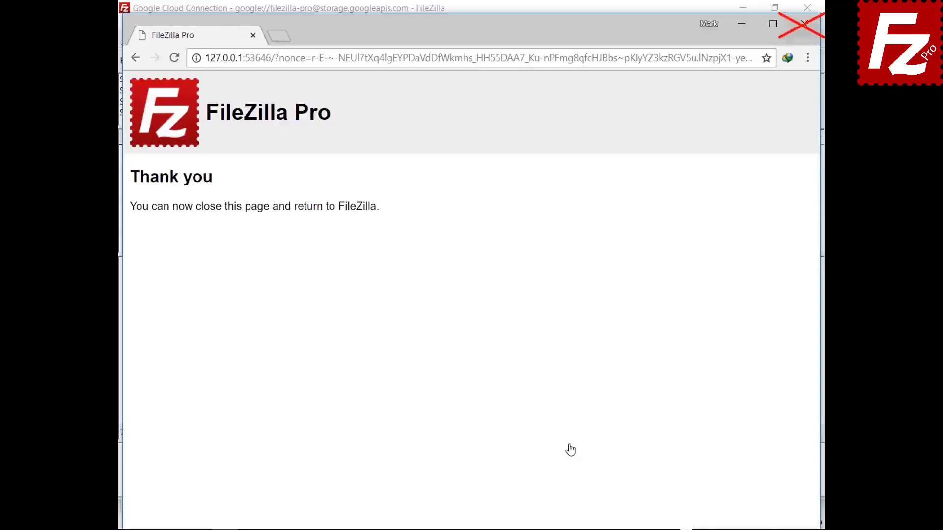
left_click(419, 446)
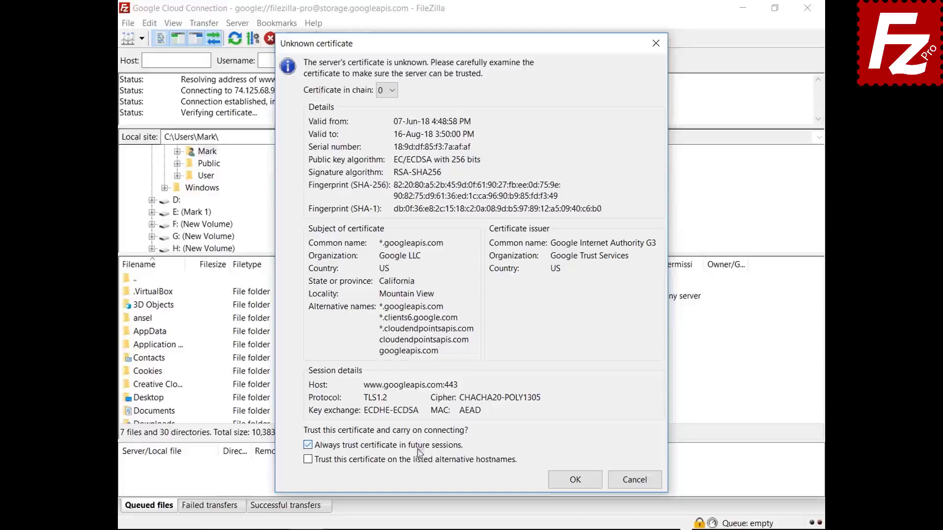
left_click(419, 460)
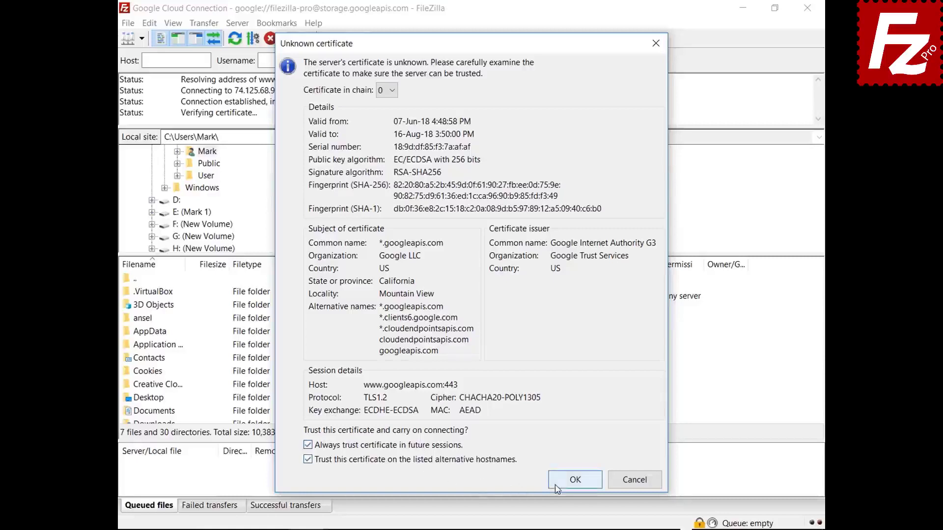
left_click(556, 488)
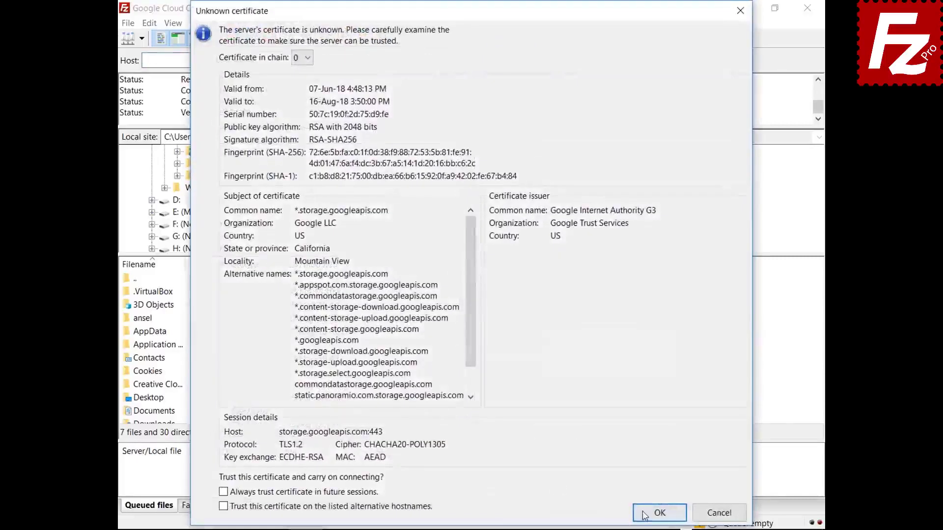
left_click(659, 512)
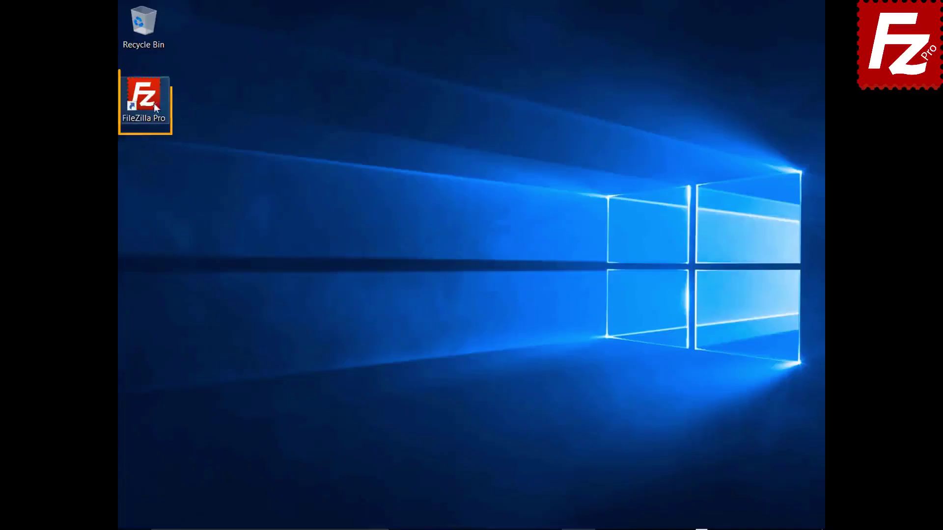
Step: Launch FileZilla Pro and add a new site named 'Google Drive' in Site Manager
double_click(152, 106)
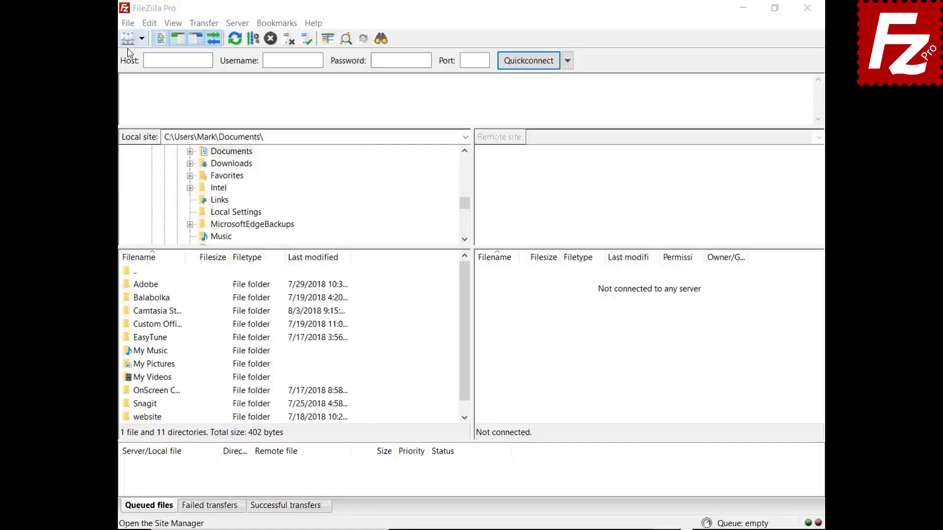
left_click(128, 23)
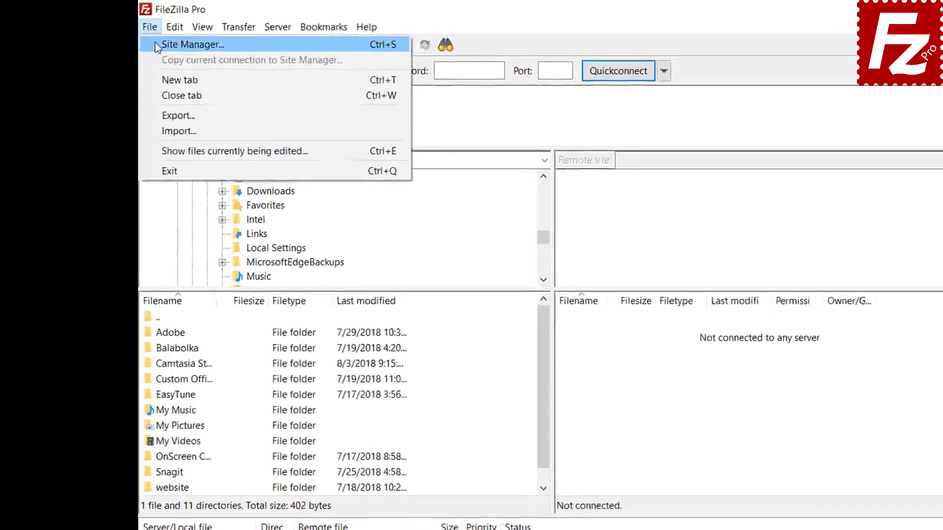
left_click(144, 41)
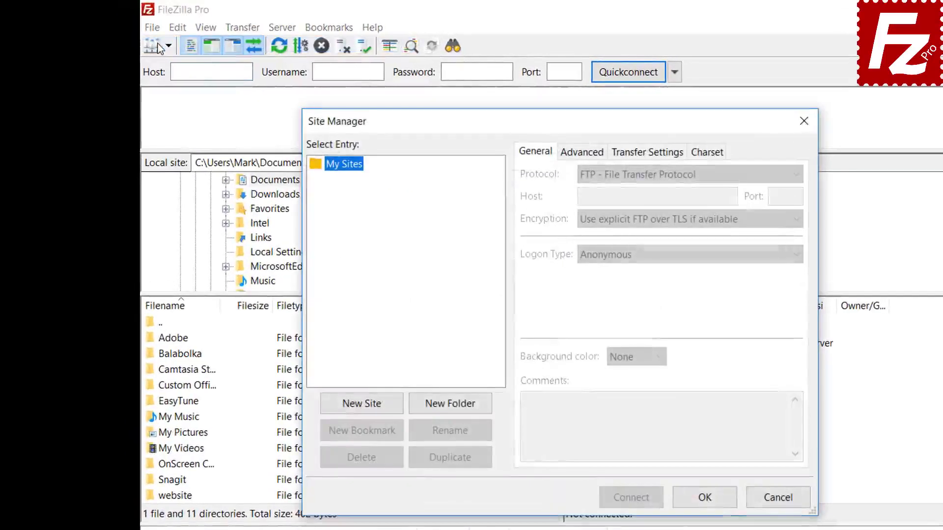
left_click(362, 412)
type("Google Drive")
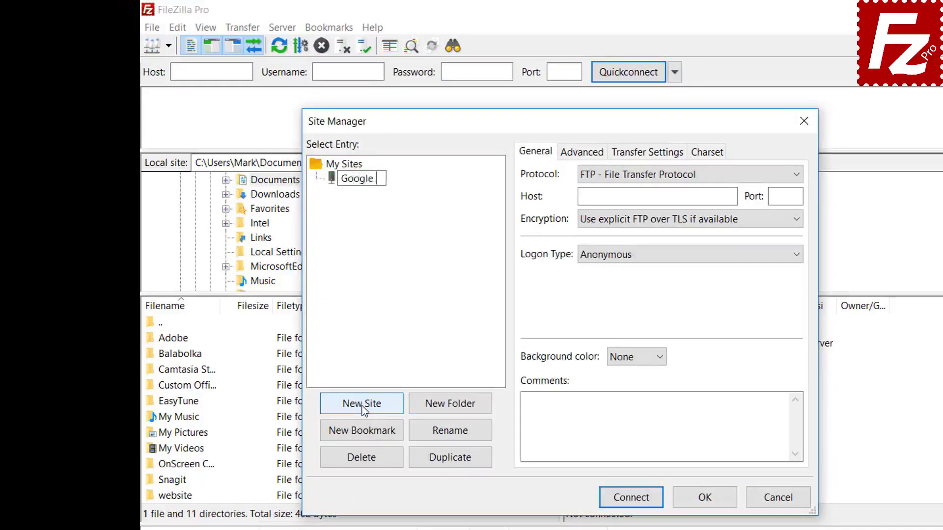
Step: Set the protocol to Google Drive, enter the account e-mail as user, and connect
left_click(652, 185)
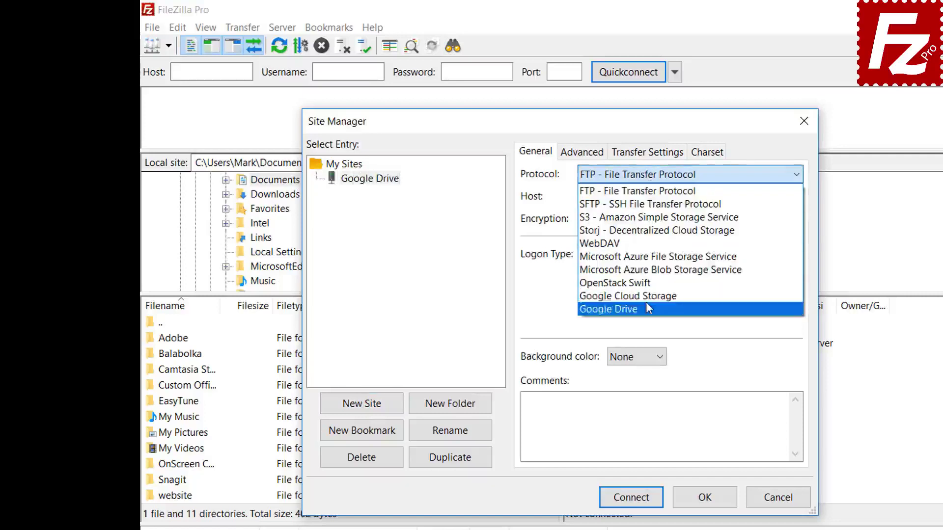
left_click(649, 309)
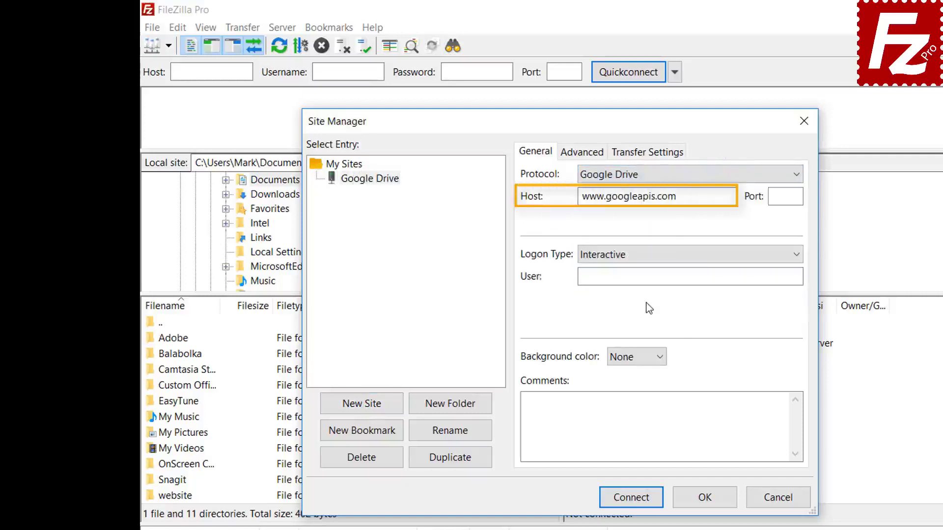
left_click(711, 276)
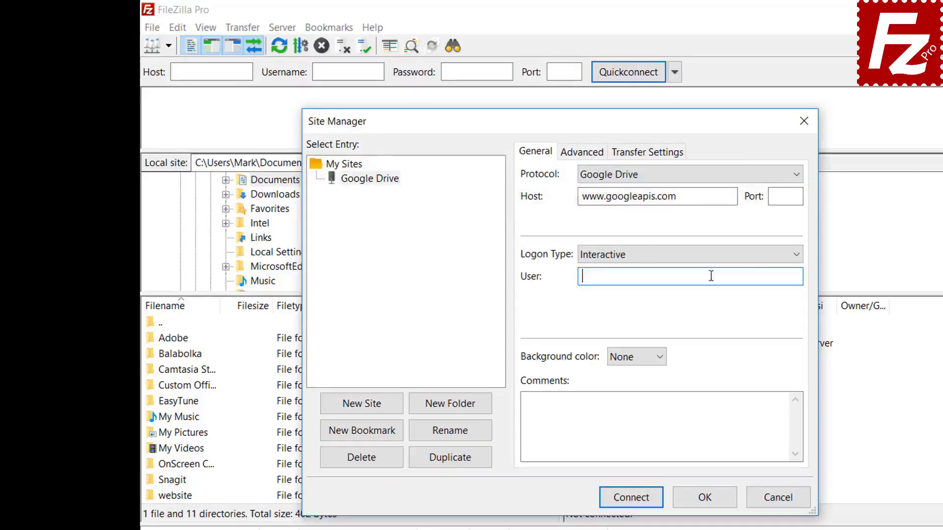
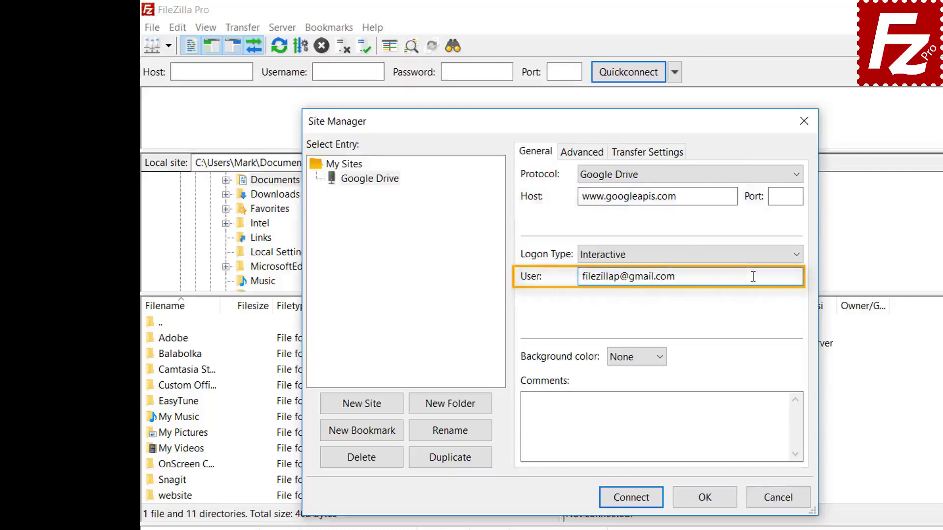
left_click(637, 499)
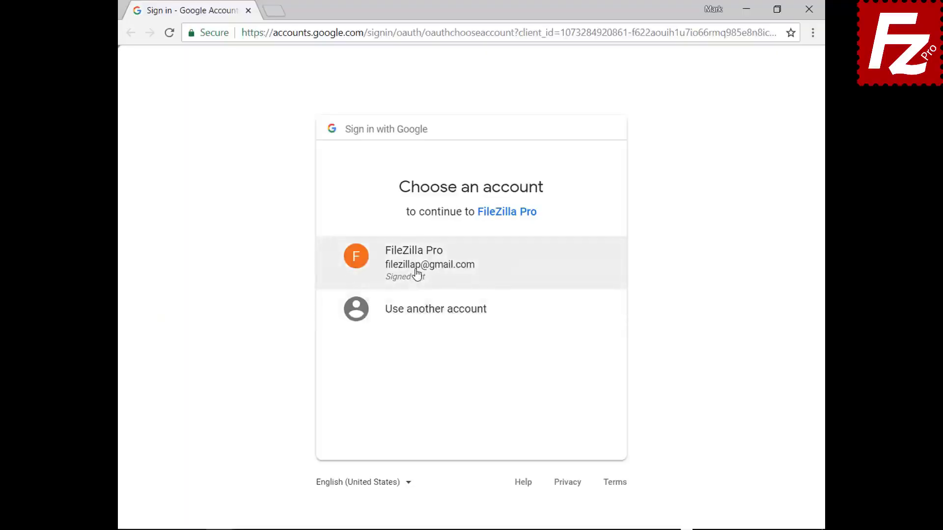
Step: Sign in with the FileZilla Pro Google account, allow Google Drive access, then close Chrome
left_click(417, 273)
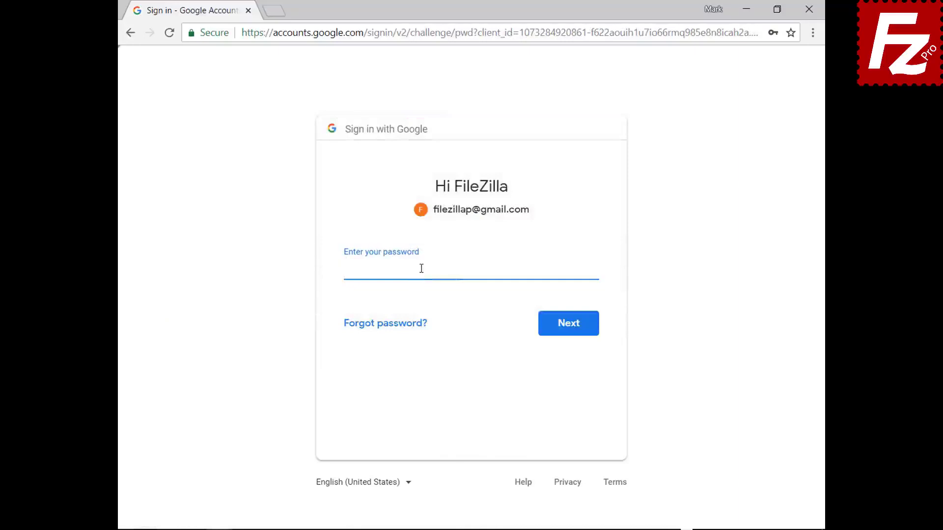
key("ctrl+v")
left_click(570, 330)
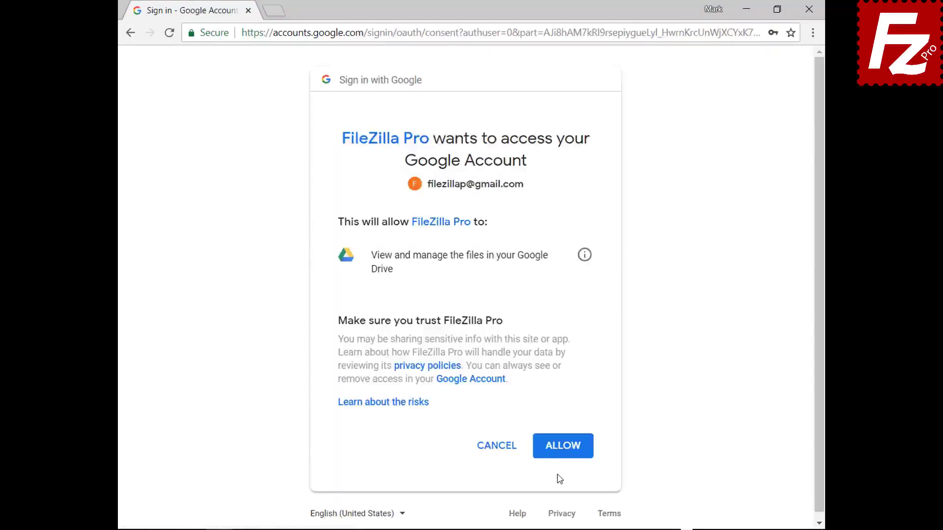
left_click(564, 446)
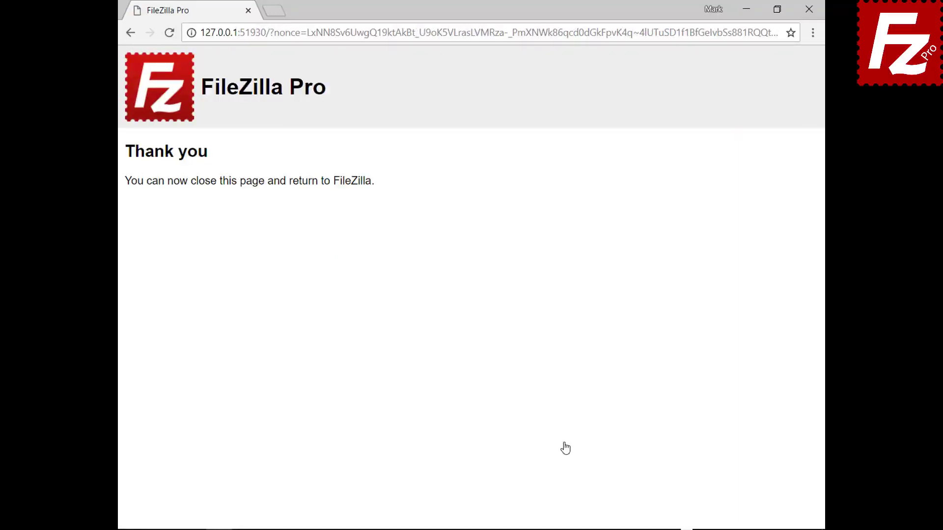
left_click(809, 15)
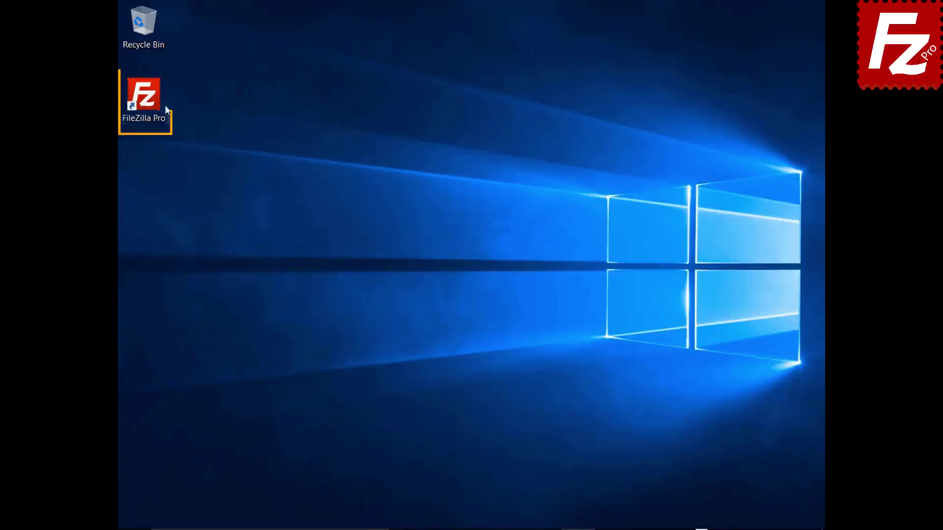
Step: Launch FileZilla Pro and bring up the Site Manager from the File menu
double_click(150, 102)
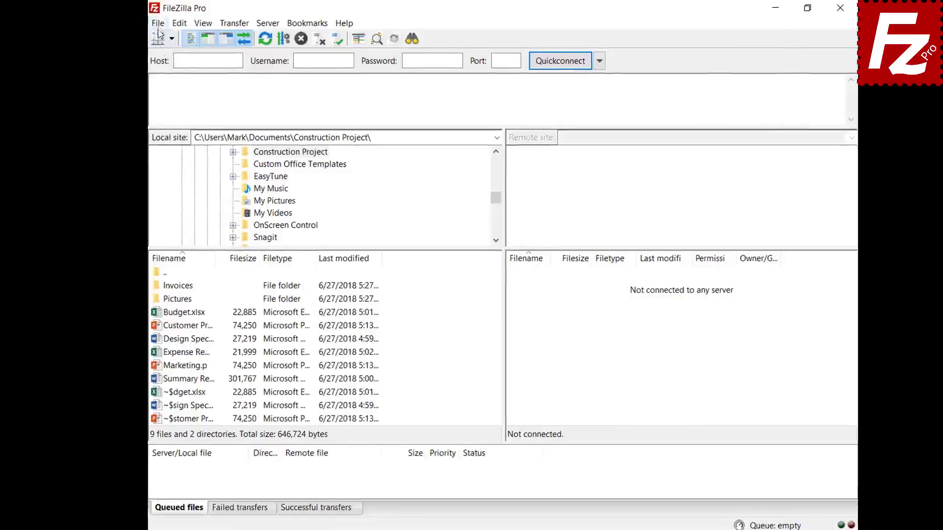
left_click(148, 21)
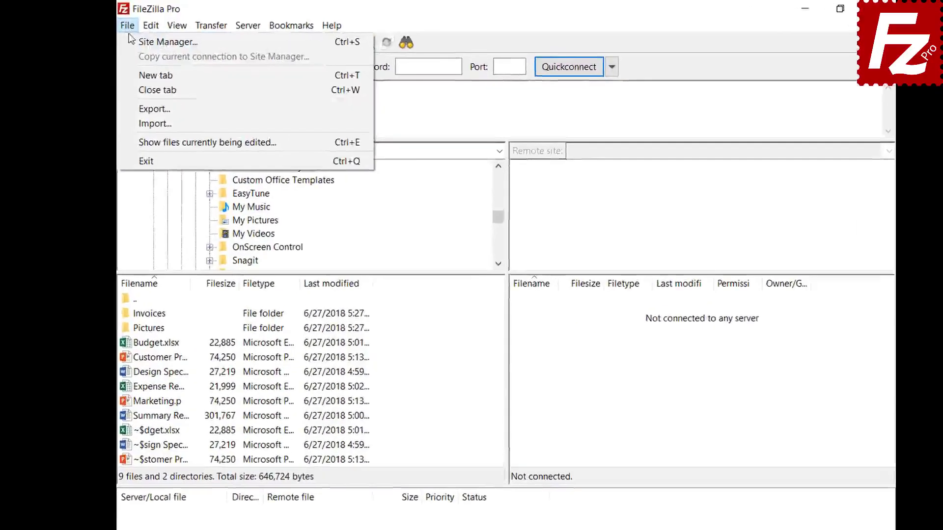
left_click(131, 41)
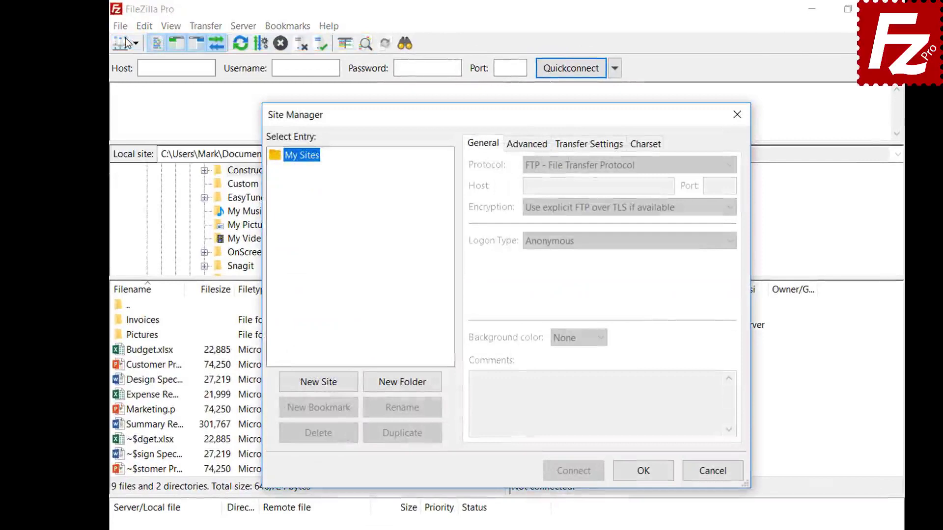
Step: Add a new site named 'Dropbox' using the Dropbox protocol
left_click(320, 387)
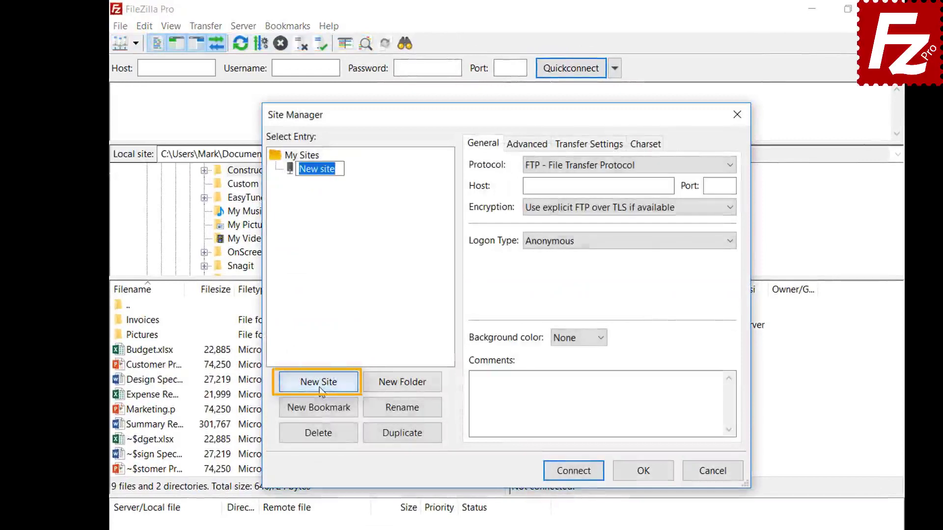
type("Dro")
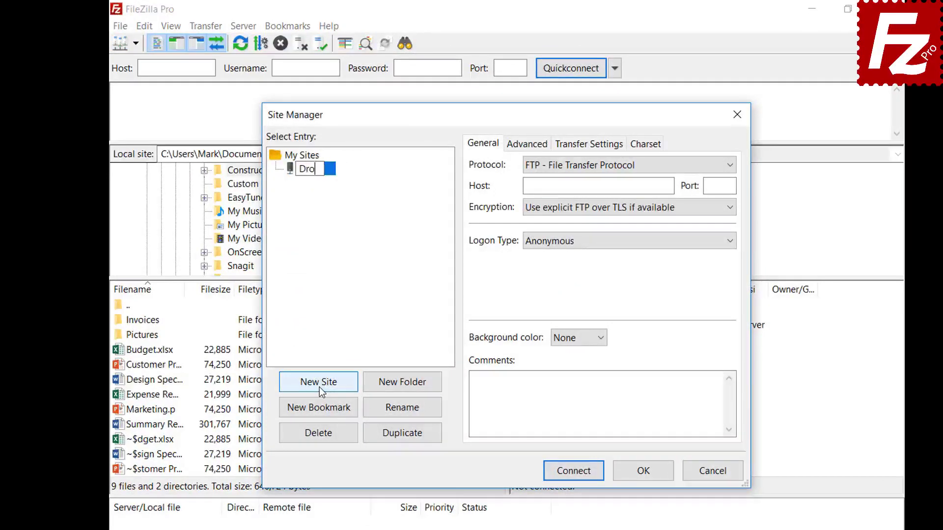
type("pbox")
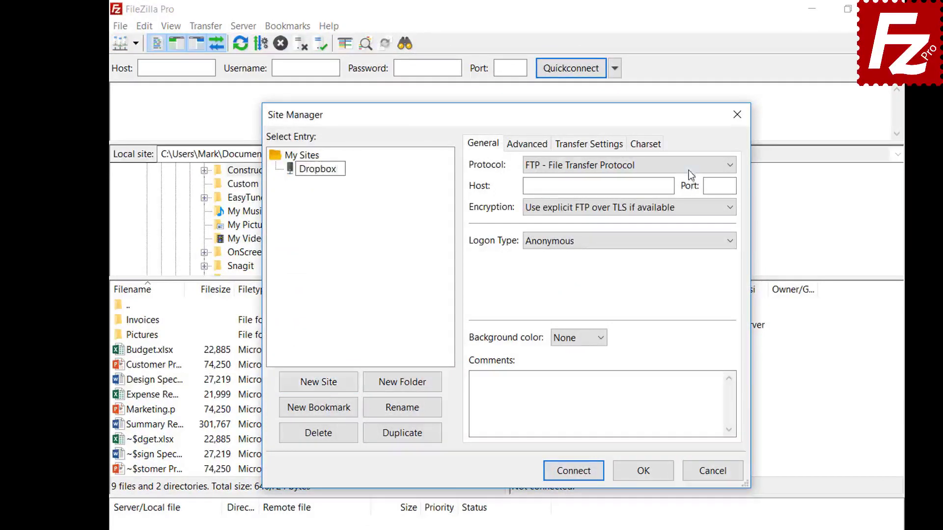
left_click(688, 166)
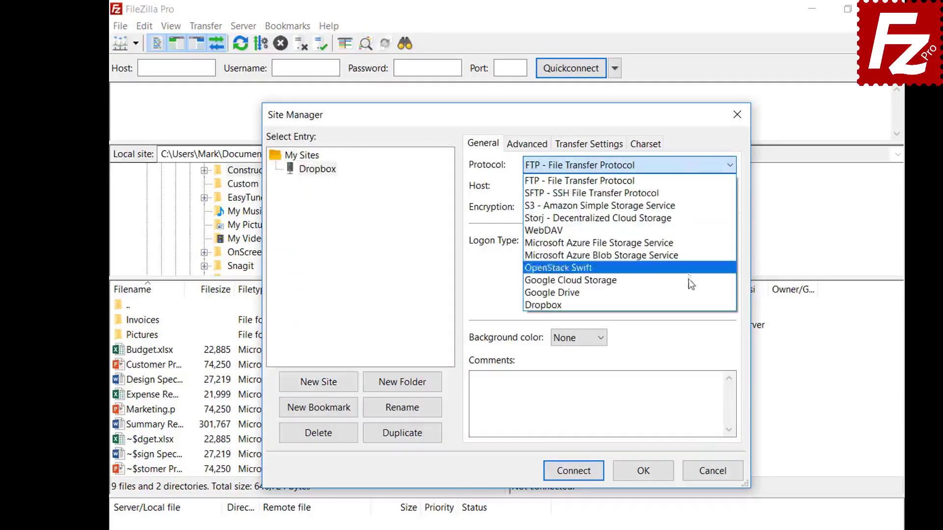
left_click(689, 303)
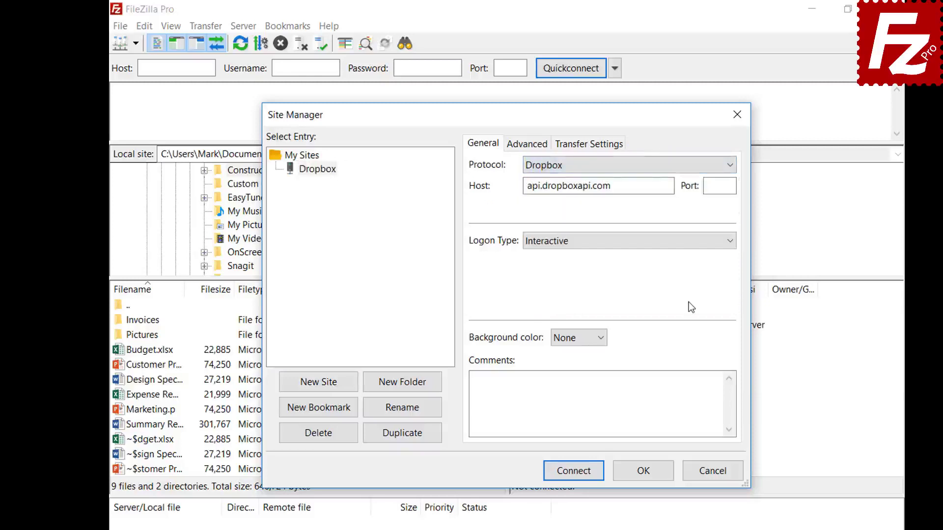